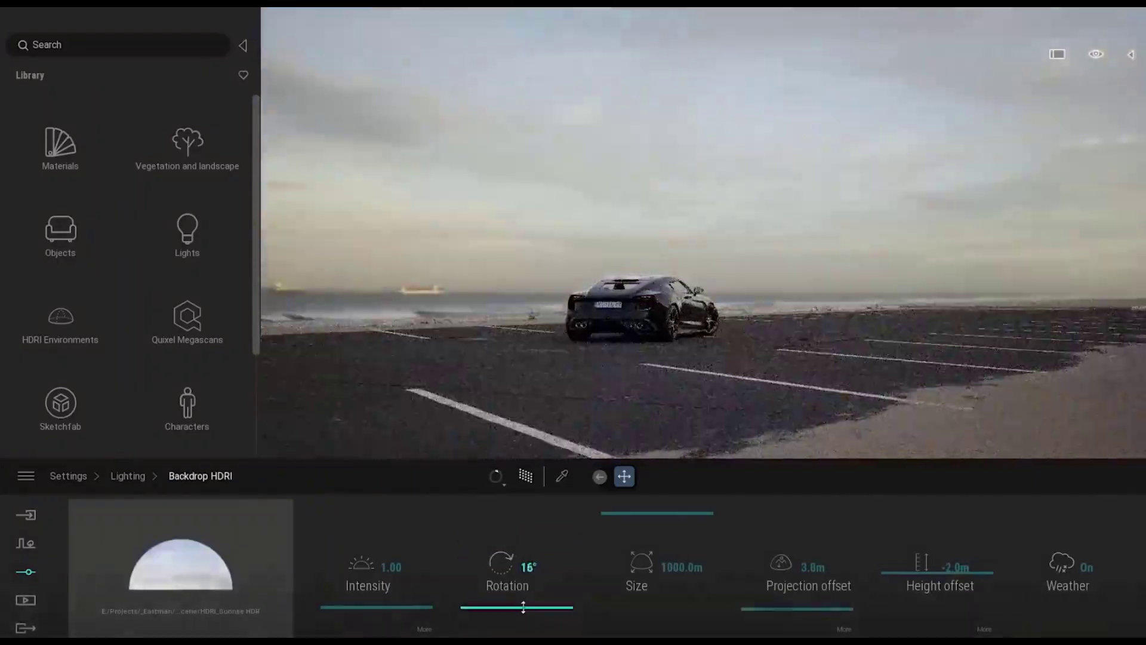
- Rotate the backdrop HDRI around the car and set its projection offset to 0.0m
{"action": "left_click_drag", "start_coordinate": [524, 607], "coordinate": [548, 607]}
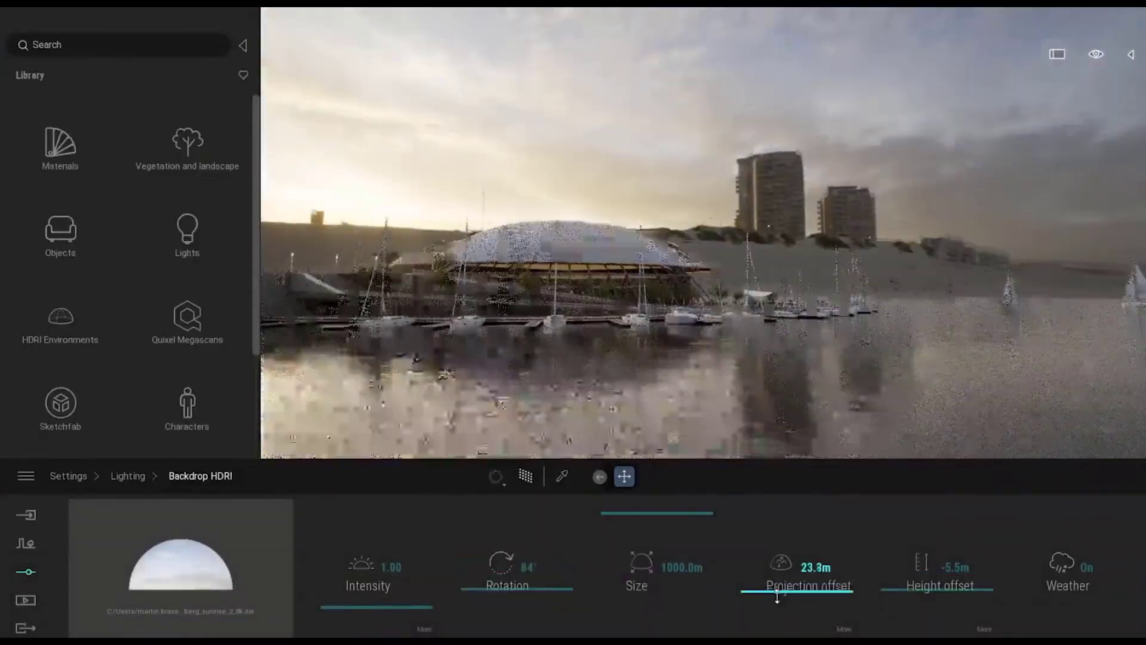
{"action": "left_click_drag", "start_coordinate": [775, 621], "coordinate": [780, 619]}
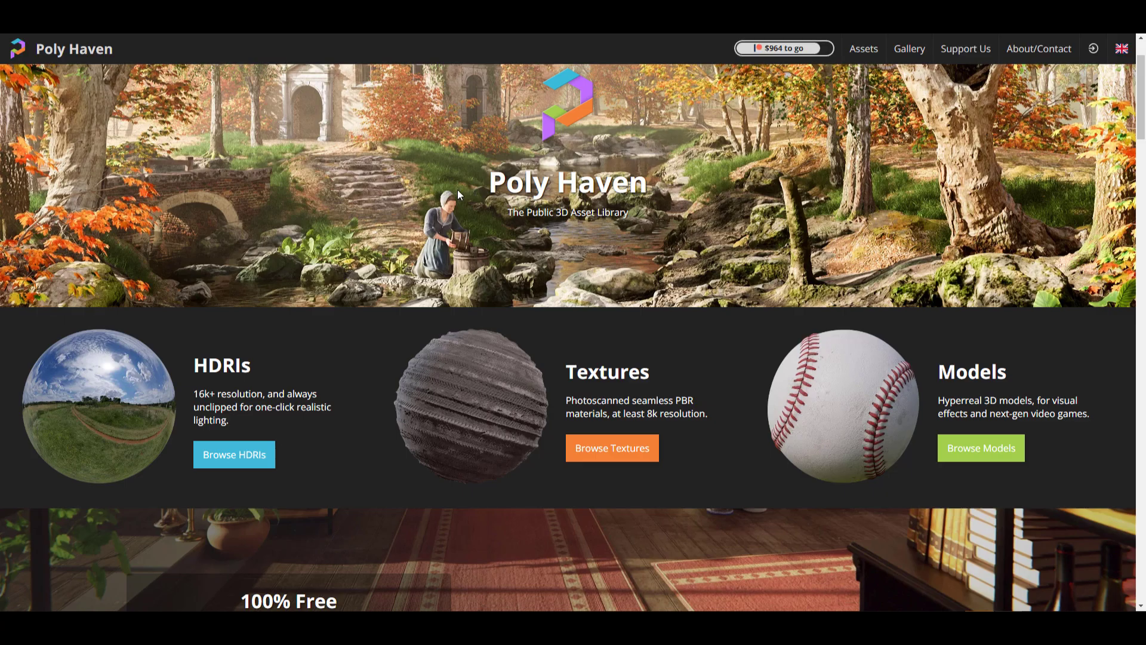
{"action": "scroll", "coordinate": [457, 188], "scroll_direction": "down", "scroll_amount": 4}
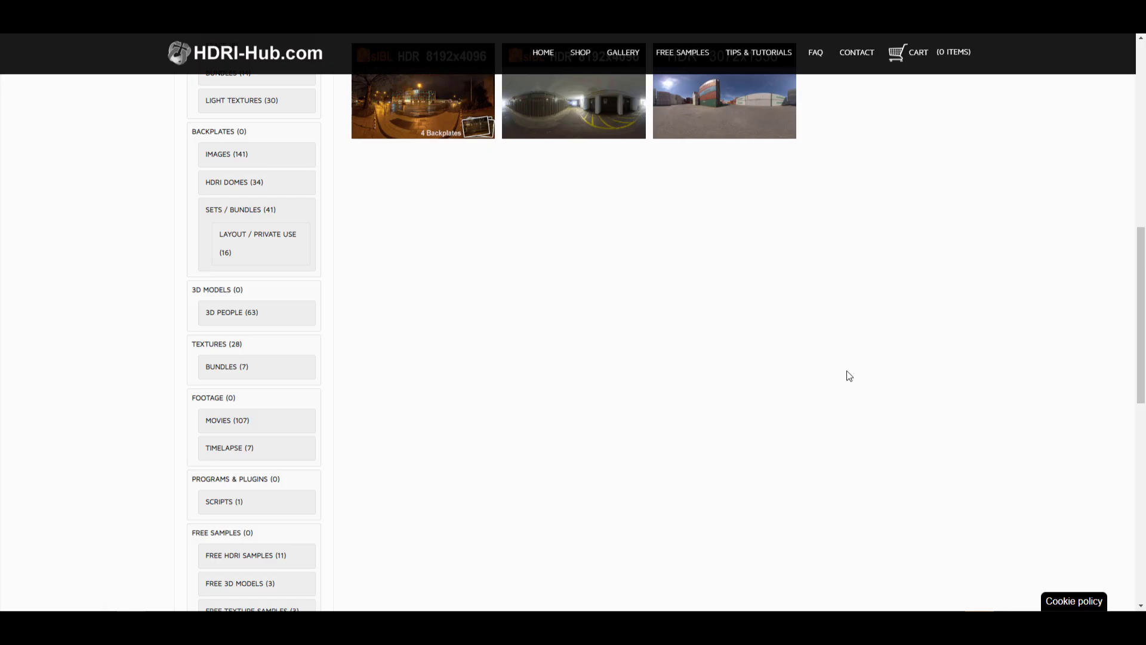
- Scroll through the Poly Haven, HDRI-Hub and sIBL Archive free HDRI pages
{"action": "scroll", "coordinate": [848, 382], "scroll_direction": "up", "scroll_amount": 10}
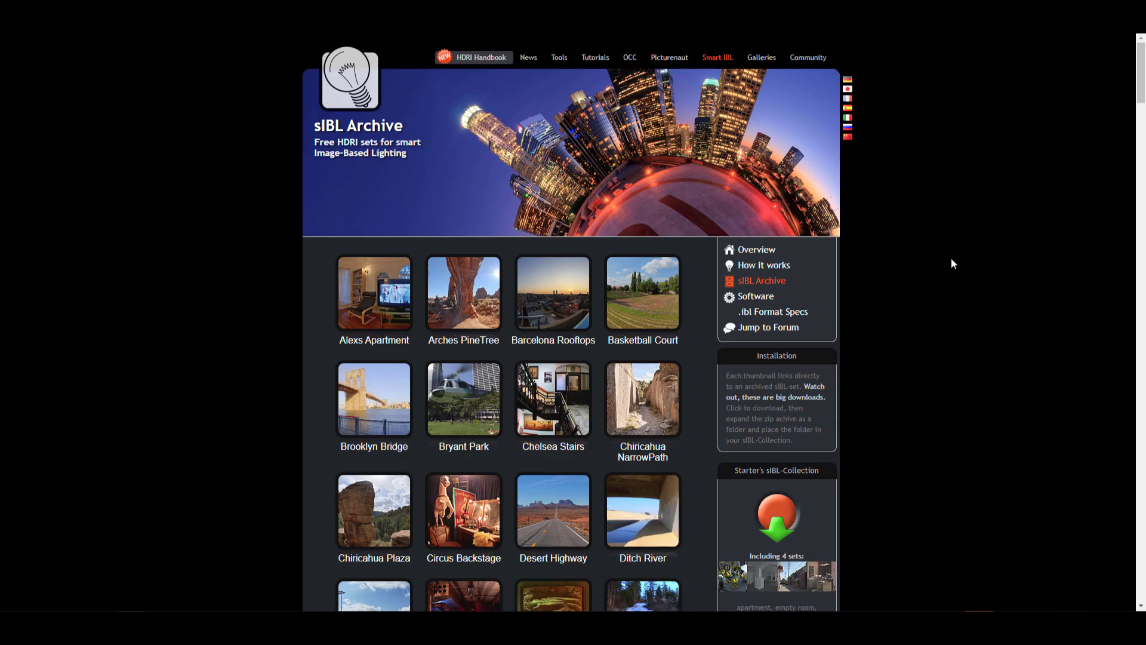
{"action": "scroll", "coordinate": [952, 263], "scroll_direction": "down", "scroll_amount": 10}
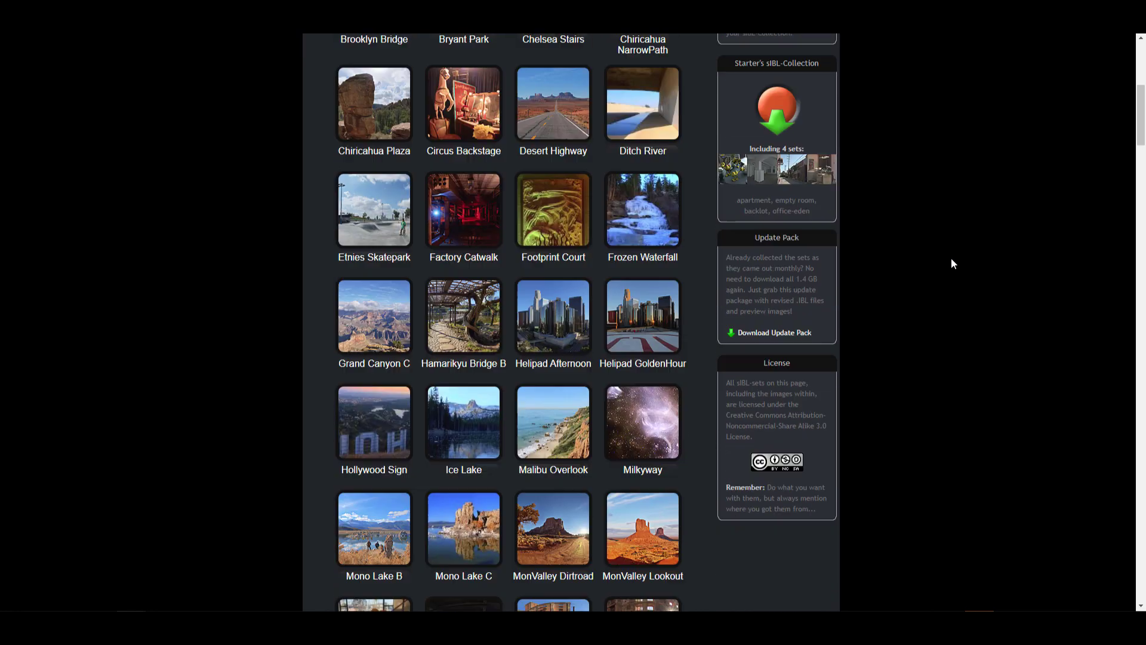
{"action": "scroll", "coordinate": [951, 264], "scroll_direction": "down", "scroll_amount": 10}
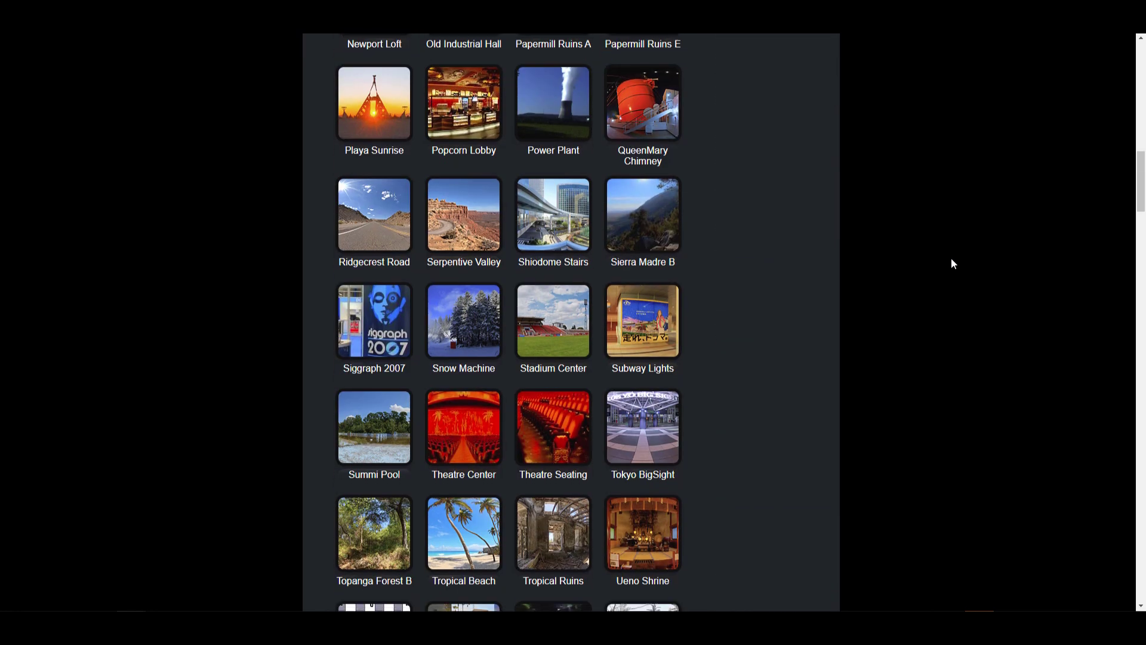
{"action": "scroll", "coordinate": [952, 264], "scroll_direction": "up", "scroll_amount": 20}
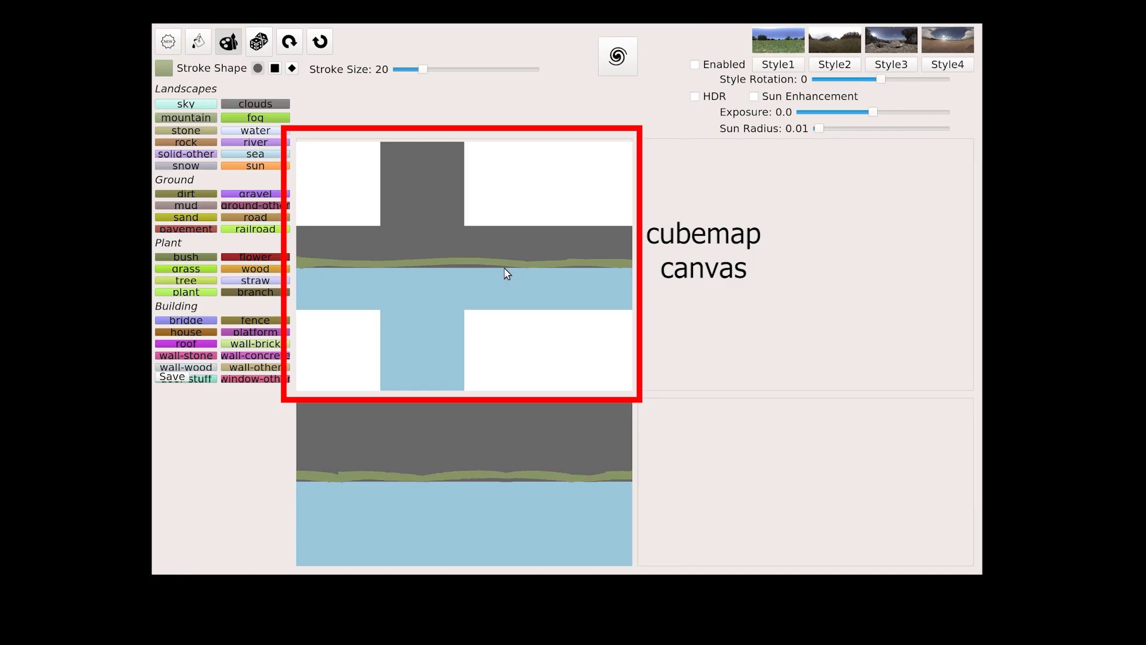
- Paint a hilly grass strip, a cloud and an orange sun, then regenerate the panoramas
{"action": "mouse_move", "coordinate": [551, 270]}
{"action": "left_mouse_down"}
{"action": "mouse_move", "coordinate": [598, 262]}
{"action": "mouse_move", "coordinate": [297, 258]}
{"action": "mouse_move", "coordinate": [639, 254]}
{"action": "mouse_move", "coordinate": [335, 263]}
{"action": "left_mouse_up"}
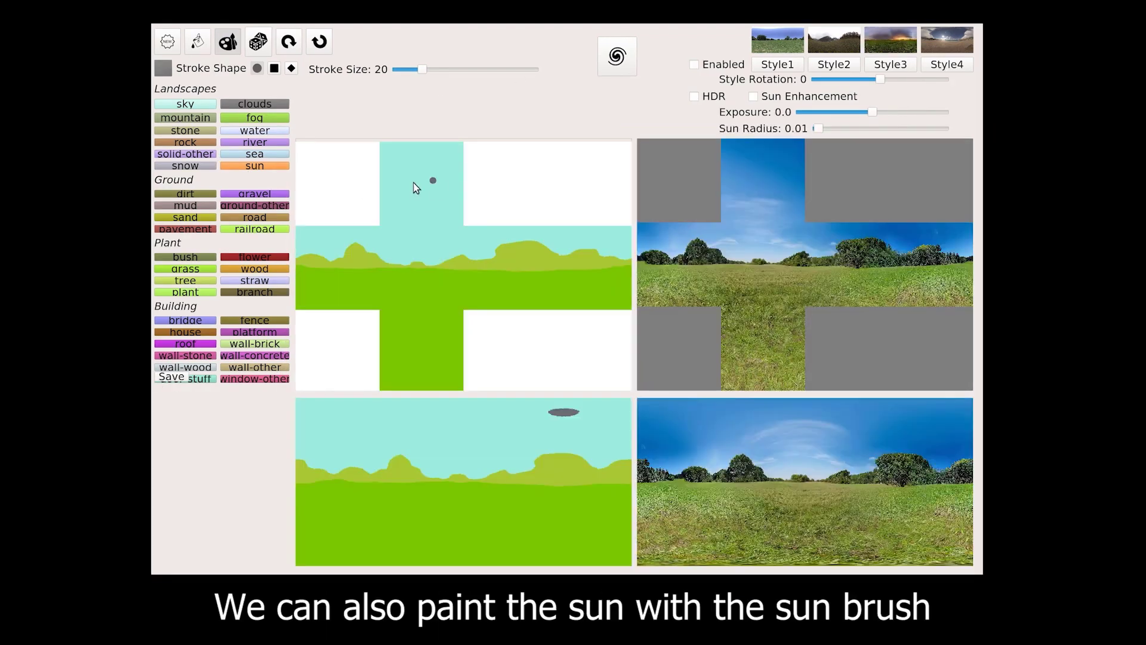
{"action": "left_click_drag", "start_coordinate": [399, 178], "coordinate": [447, 179]}
{"action": "left_click", "coordinate": [254, 166]}
{"action": "left_click", "coordinate": [429, 195]}
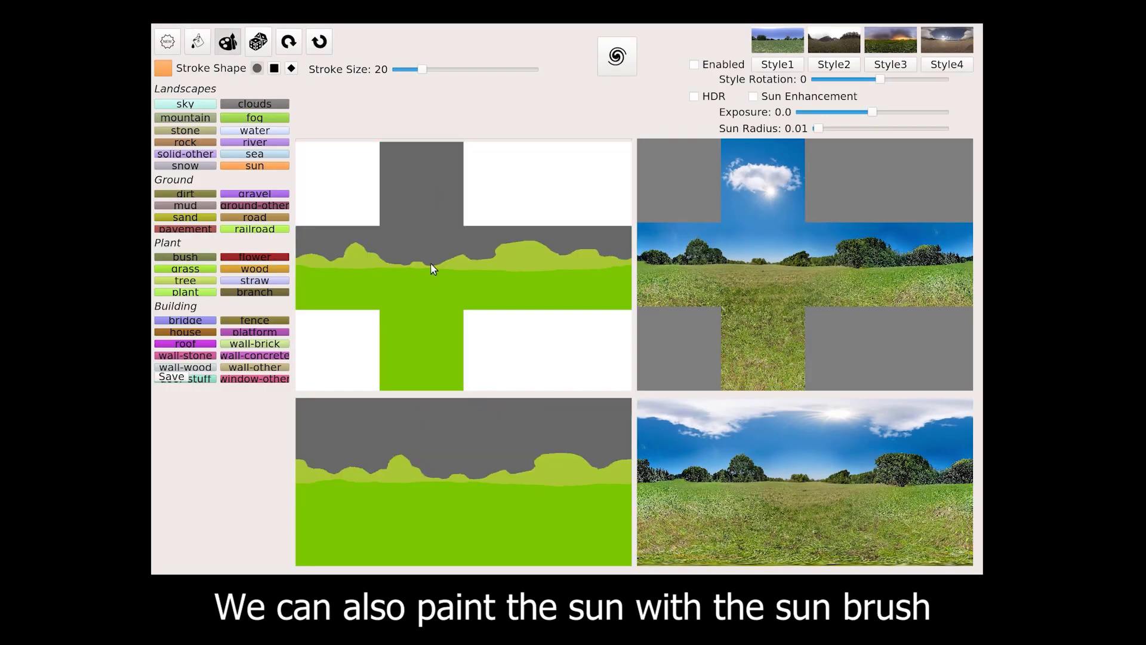
- Apply the stormy sunset style and fill the grey area with the Sky label
{"action": "left_click", "coordinate": [882, 68]}
{"action": "left_click", "coordinate": [185, 103]}
{"action": "left_click", "coordinate": [197, 41]}
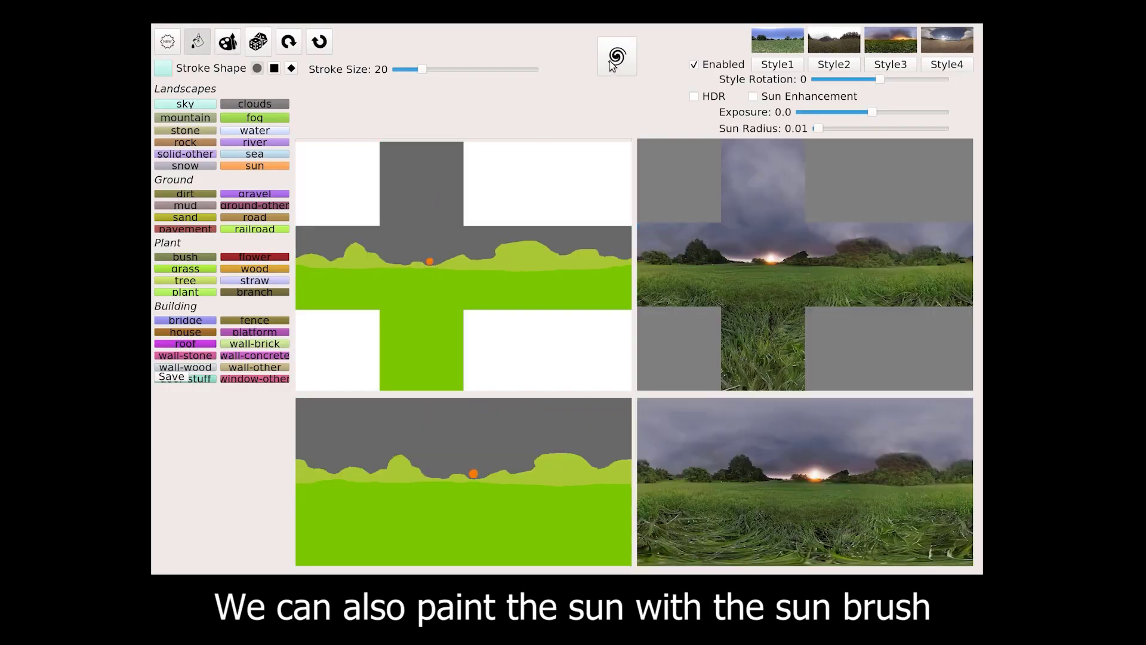
{"action": "left_click", "coordinate": [537, 235]}
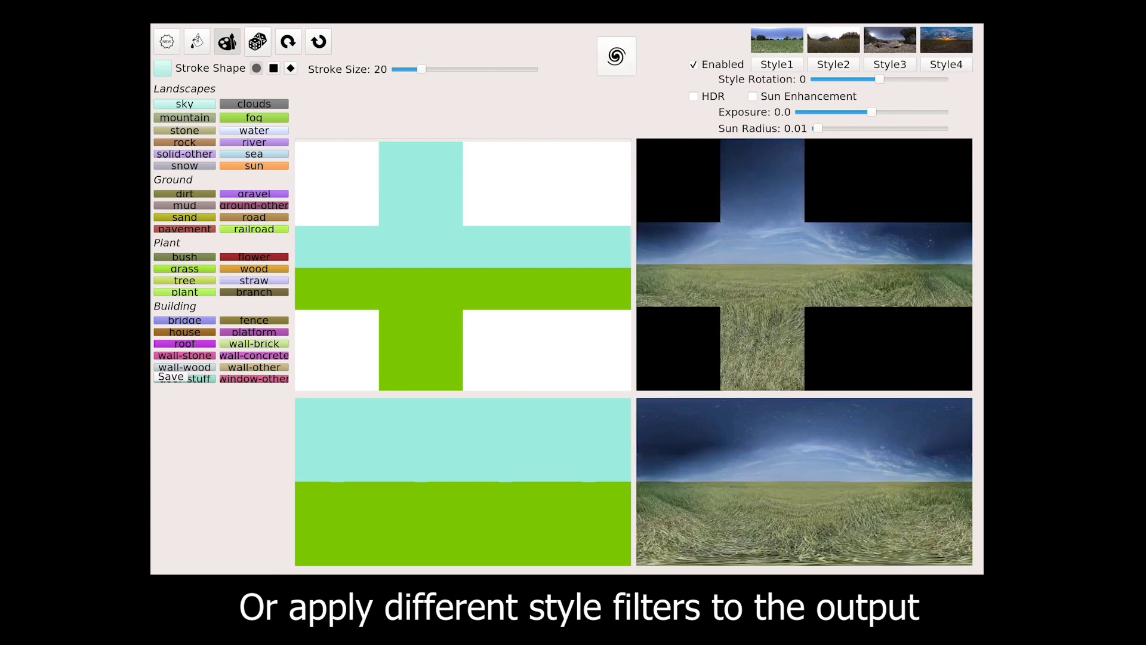
- Render a sea patch as a sandy beach, then a green horizon strip as a reflective lake
{"action": "left_click", "coordinate": [254, 154]}
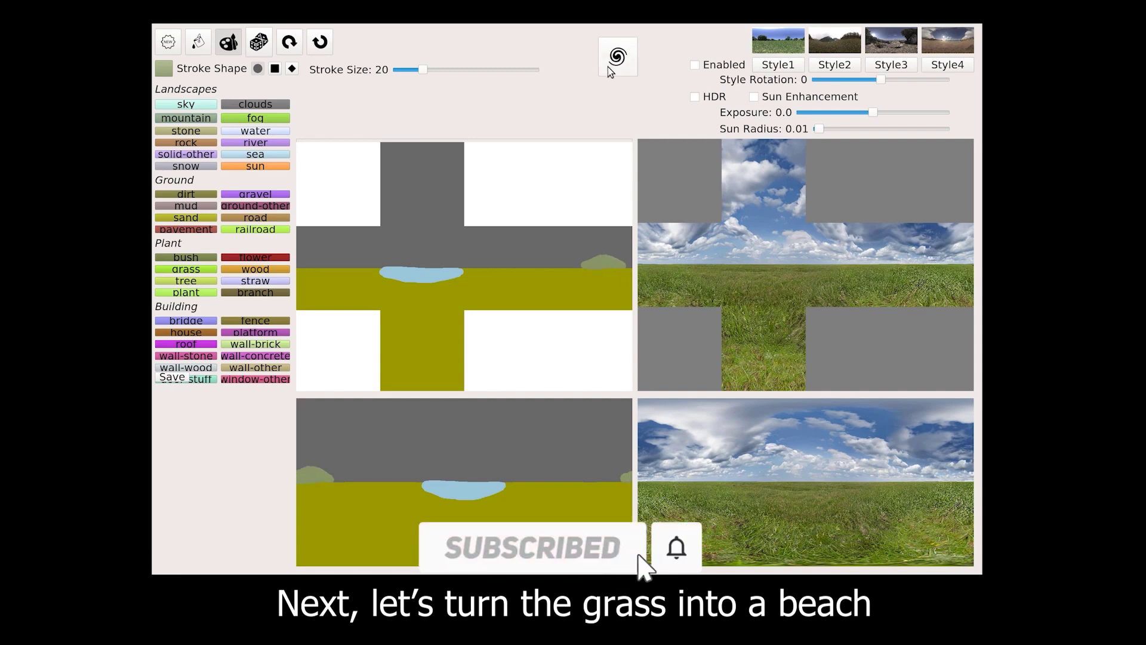
{"action": "left_click", "coordinate": [615, 61]}
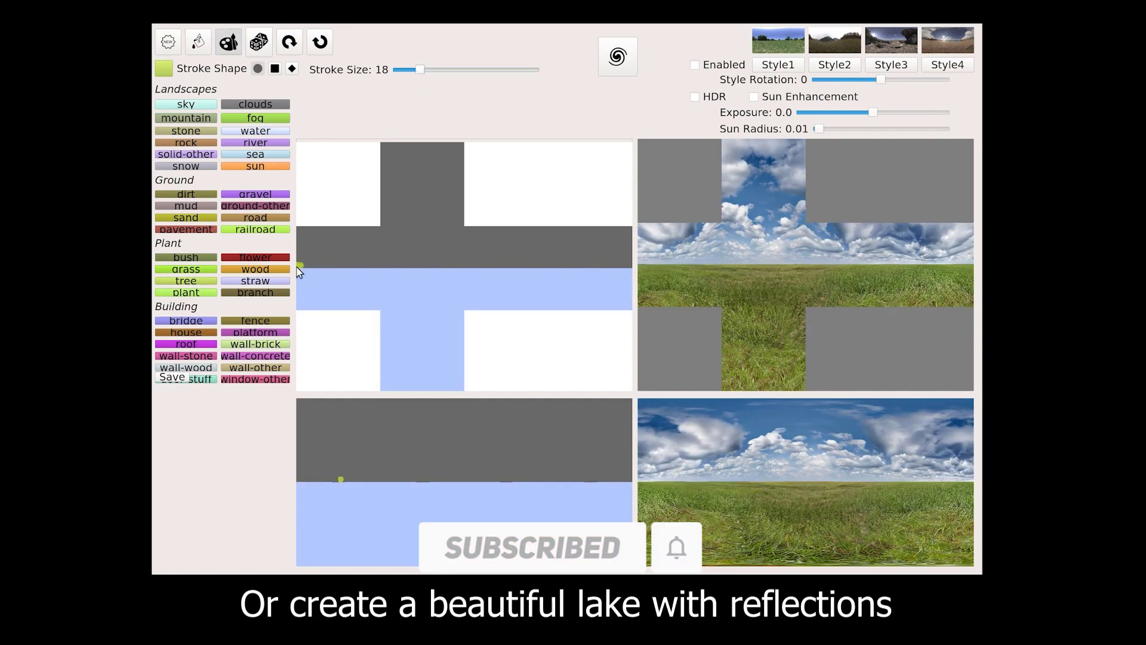
{"action": "left_click_drag", "start_coordinate": [298, 266], "coordinate": [631, 268]}
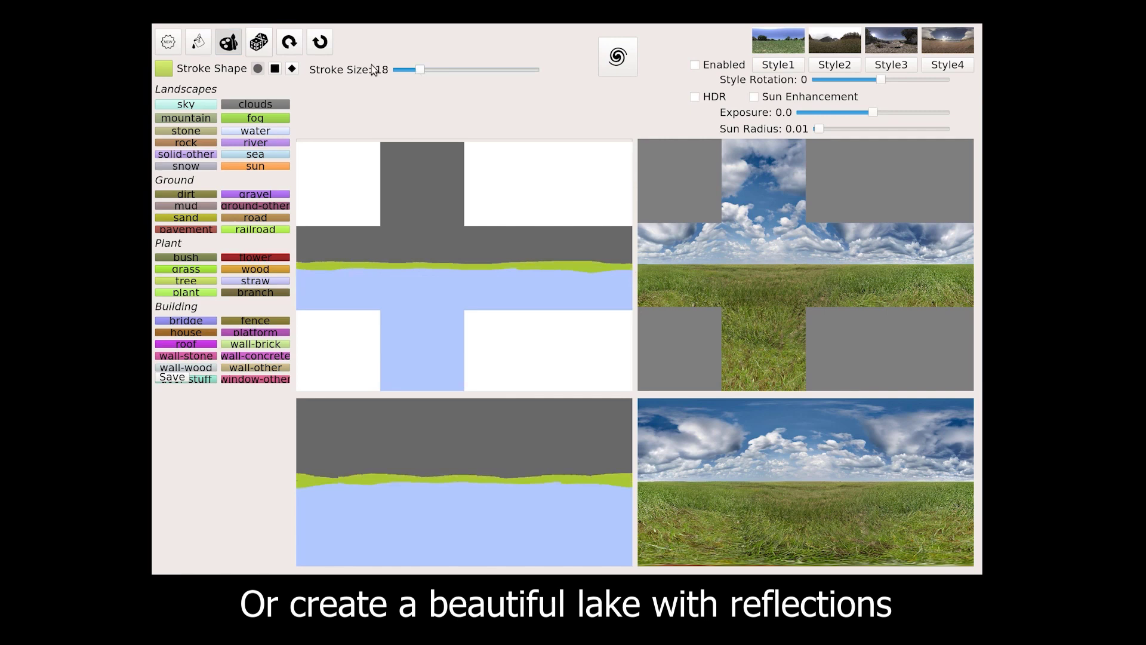
{"action": "left_click", "coordinate": [618, 56]}
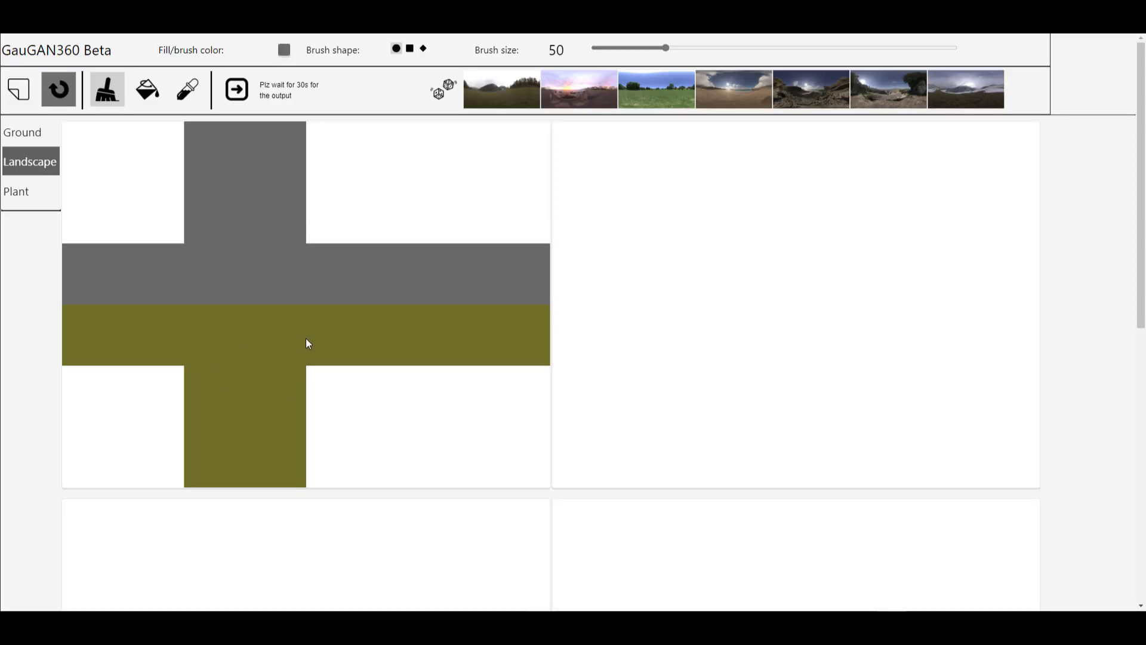
- Tick the terms-of-use consent checkbox in the red banner below the upload panel
{"action": "scroll", "coordinate": [755, 257], "scroll_direction": "down", "scroll_amount": 4}
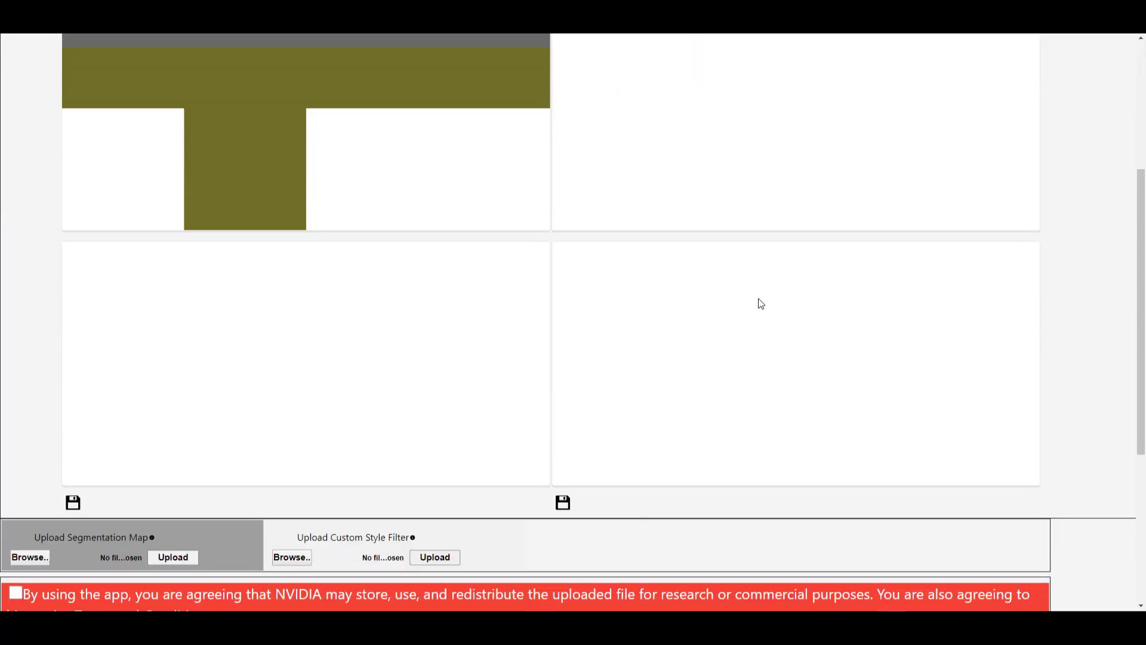
{"action": "scroll", "coordinate": [489, 310], "scroll_direction": "up", "scroll_amount": 1}
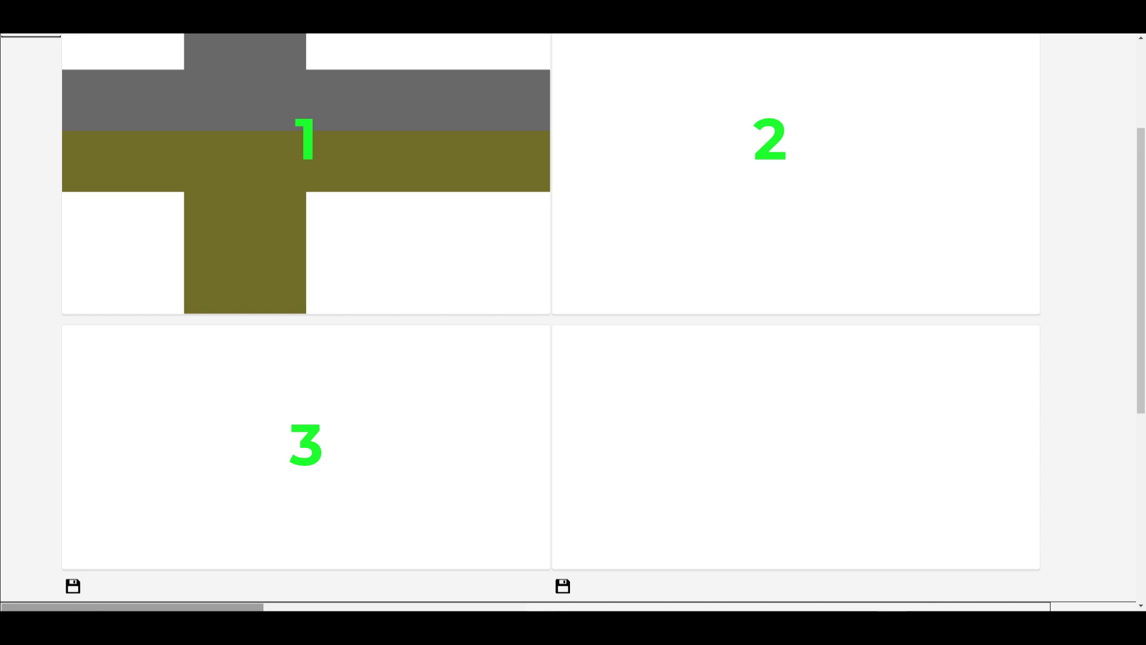
{"action": "scroll", "coordinate": [304, 191], "scroll_direction": "down", "scroll_amount": 1}
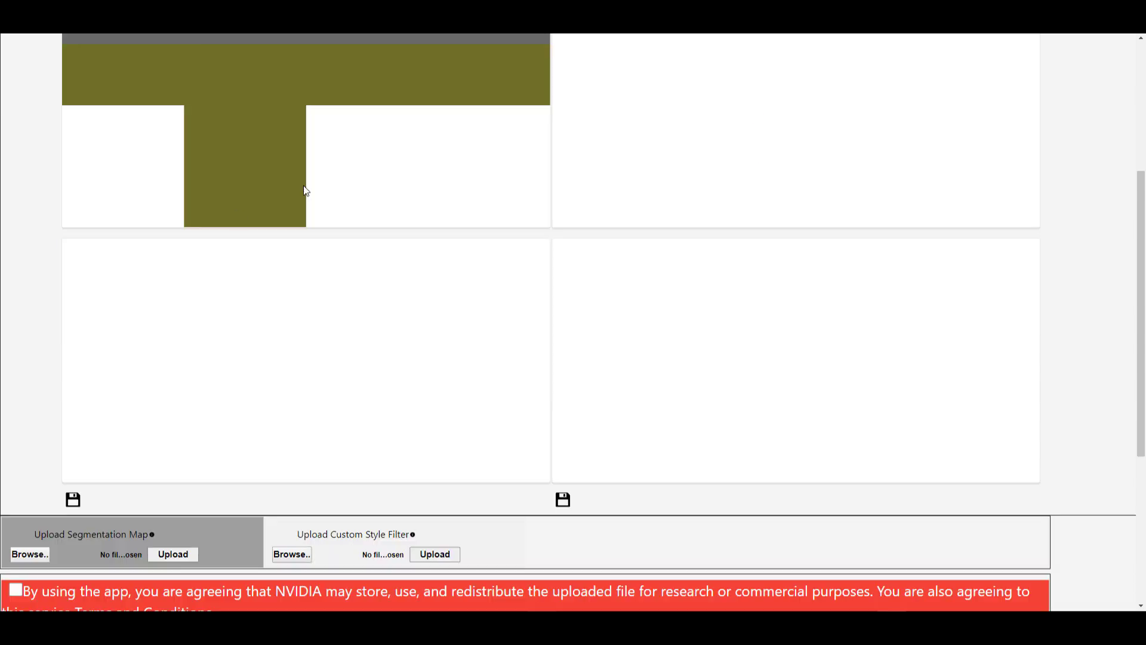
{"action": "scroll", "coordinate": [603, 228], "scroll_direction": "down", "scroll_amount": 4}
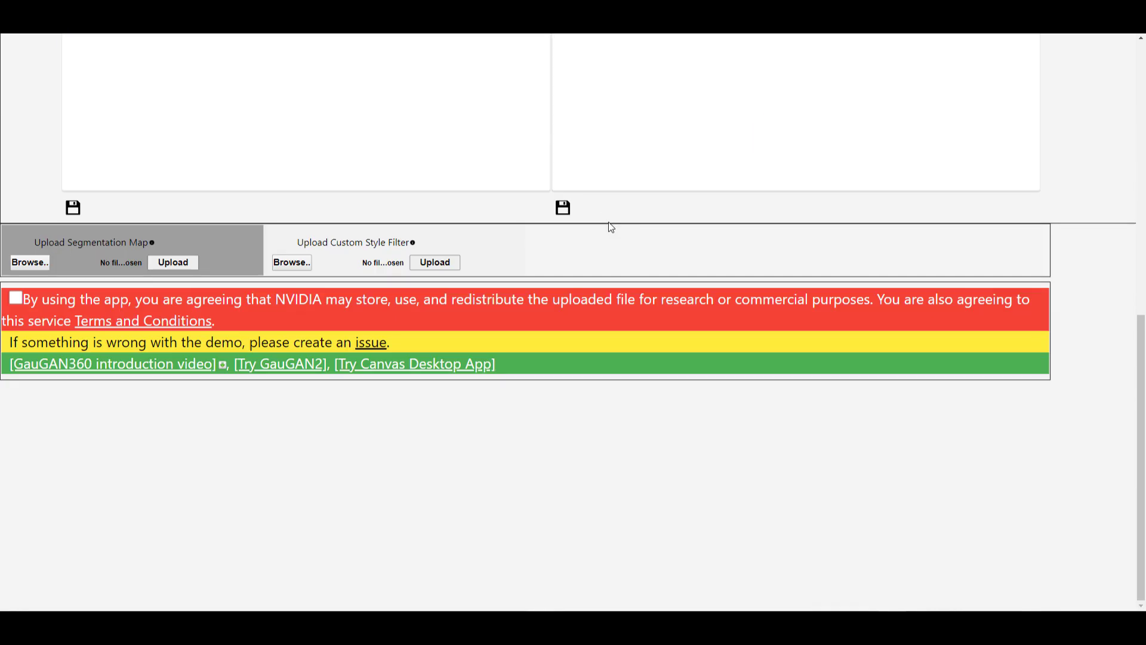
{"action": "left_click", "coordinate": [16, 298]}
- Review the Plant, Ground and Landscape label lists, ending on Plant labels like Flower
{"action": "scroll", "coordinate": [251, 468], "scroll_direction": "up", "scroll_amount": 5}
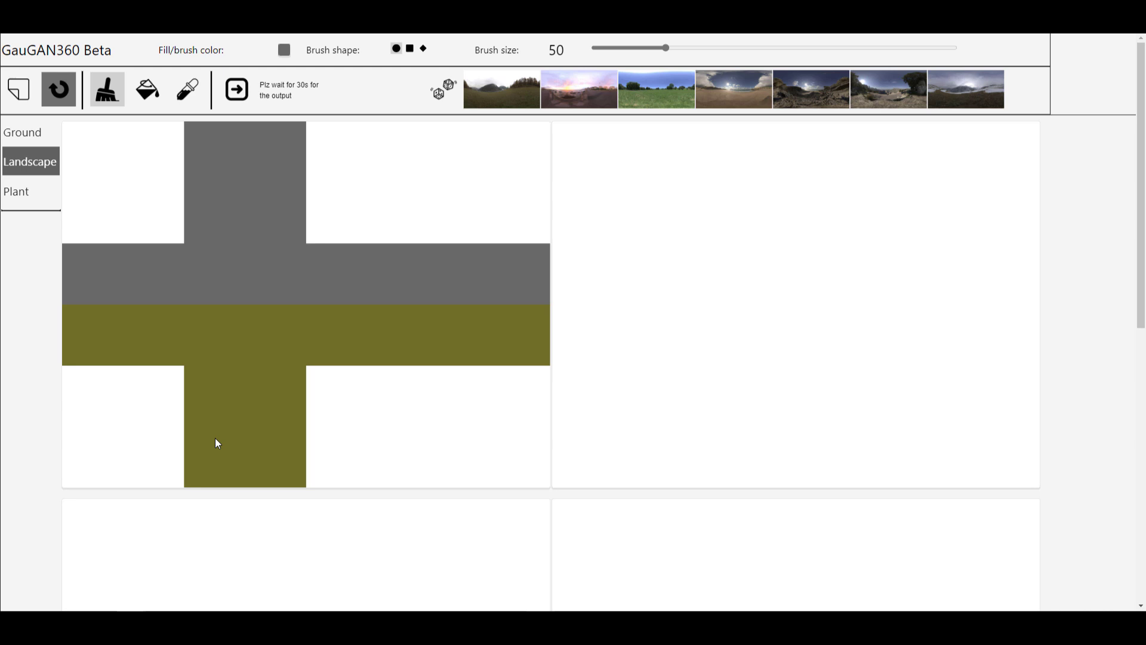
{"action": "left_click", "coordinate": [107, 98]}
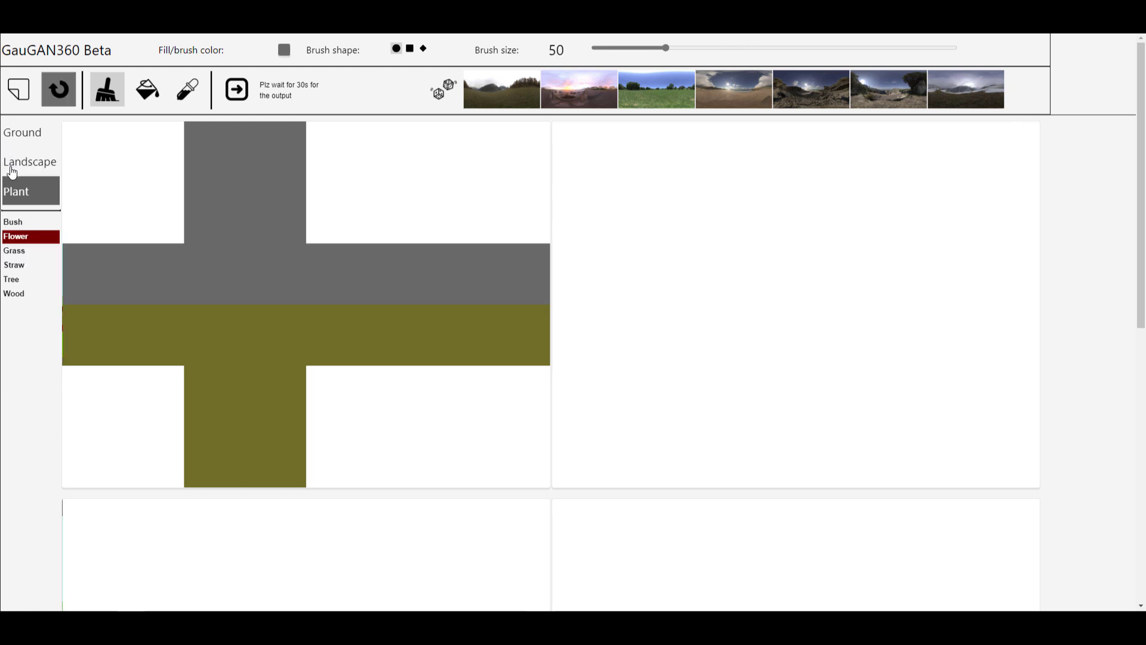
{"action": "left_click", "coordinate": [23, 170]}
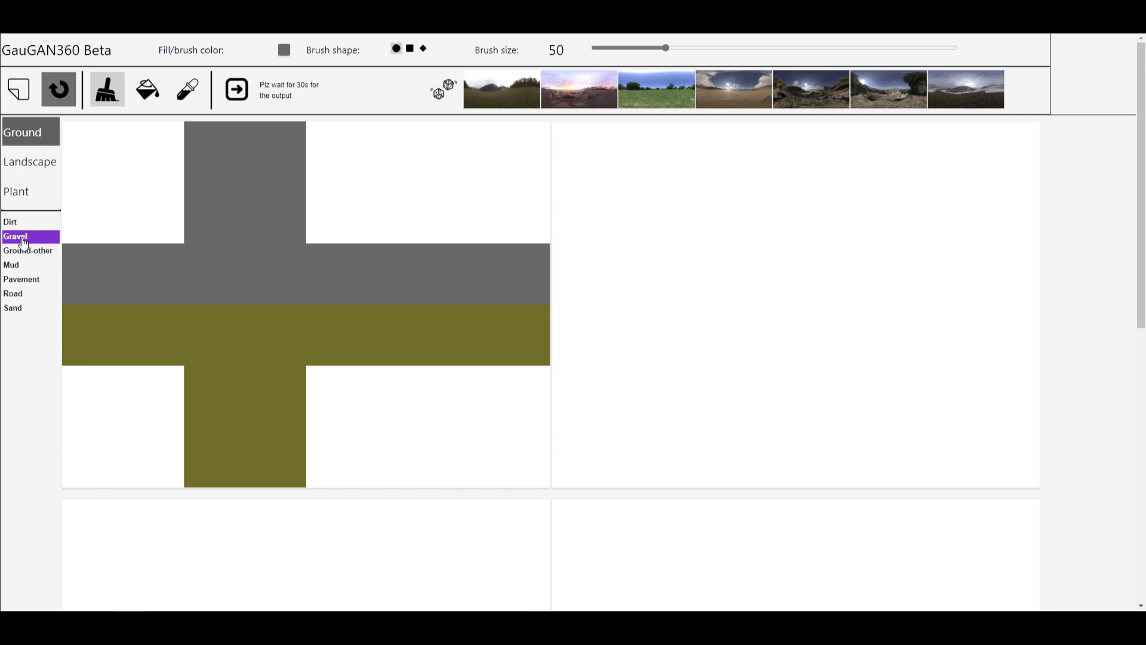
{"action": "left_click", "coordinate": [28, 167]}
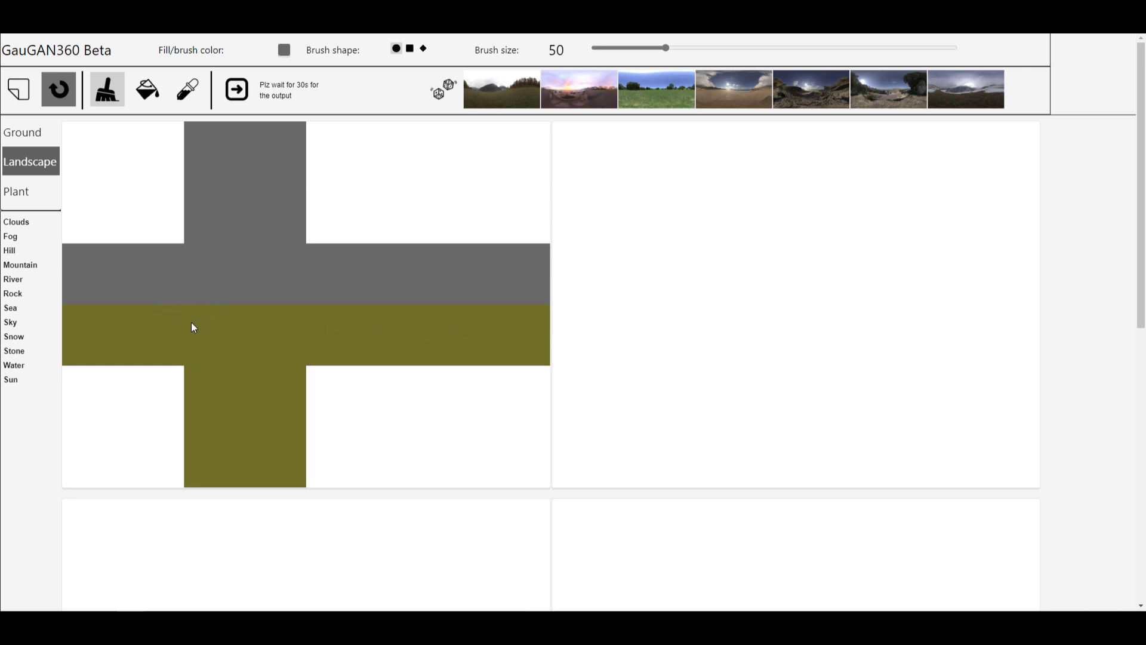
{"action": "left_click", "coordinate": [37, 191]}
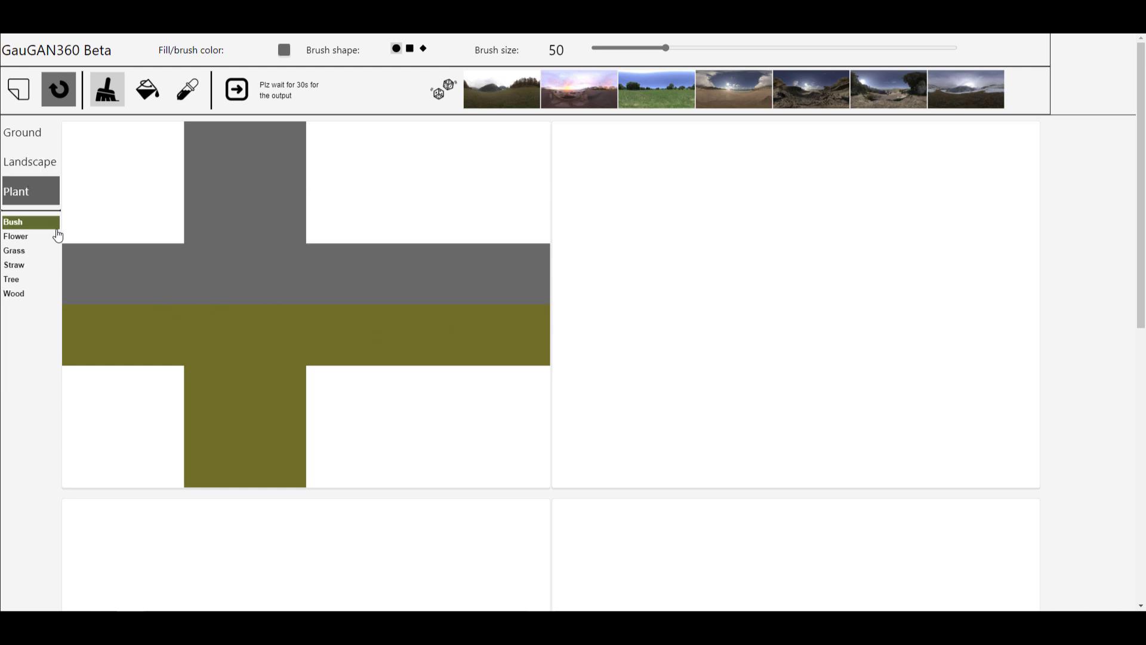
{"action": "left_click", "coordinate": [239, 90]}
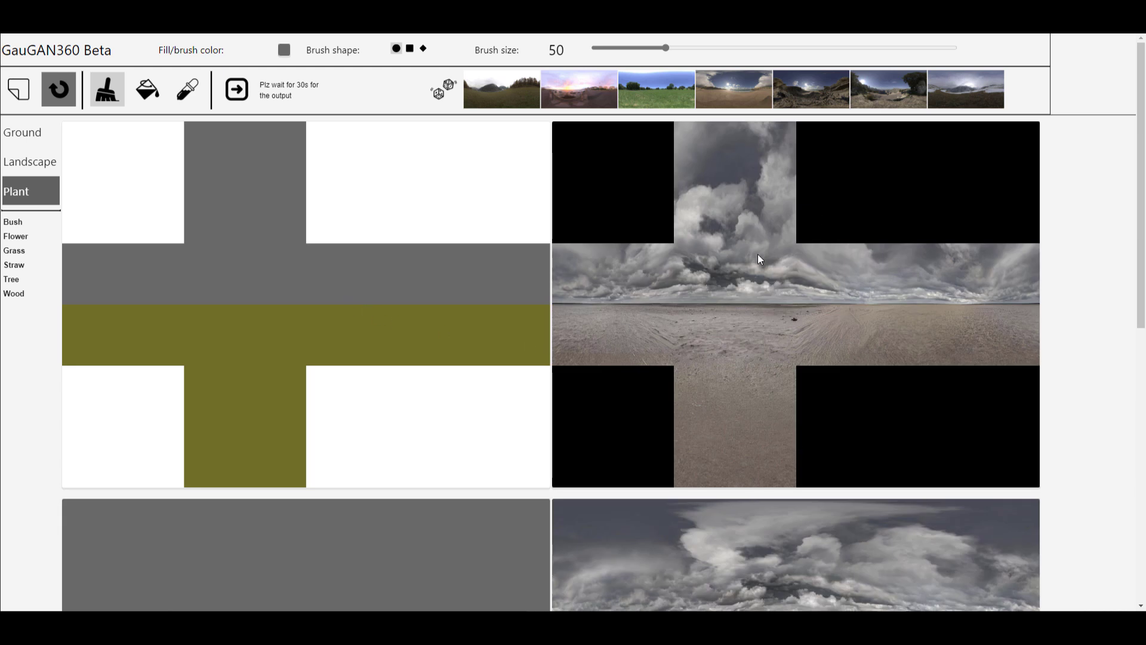
{"action": "scroll", "coordinate": [744, 306], "scroll_direction": "down", "scroll_amount": 6}
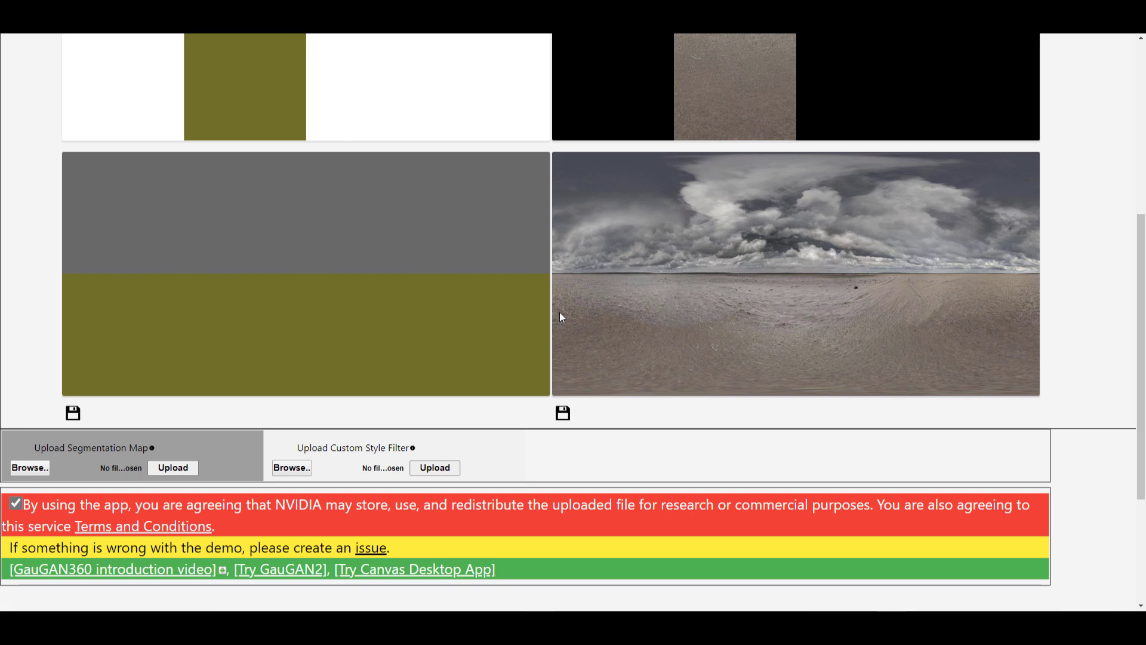
{"action": "scroll", "coordinate": [655, 328], "scroll_direction": "up", "scroll_amount": 6}
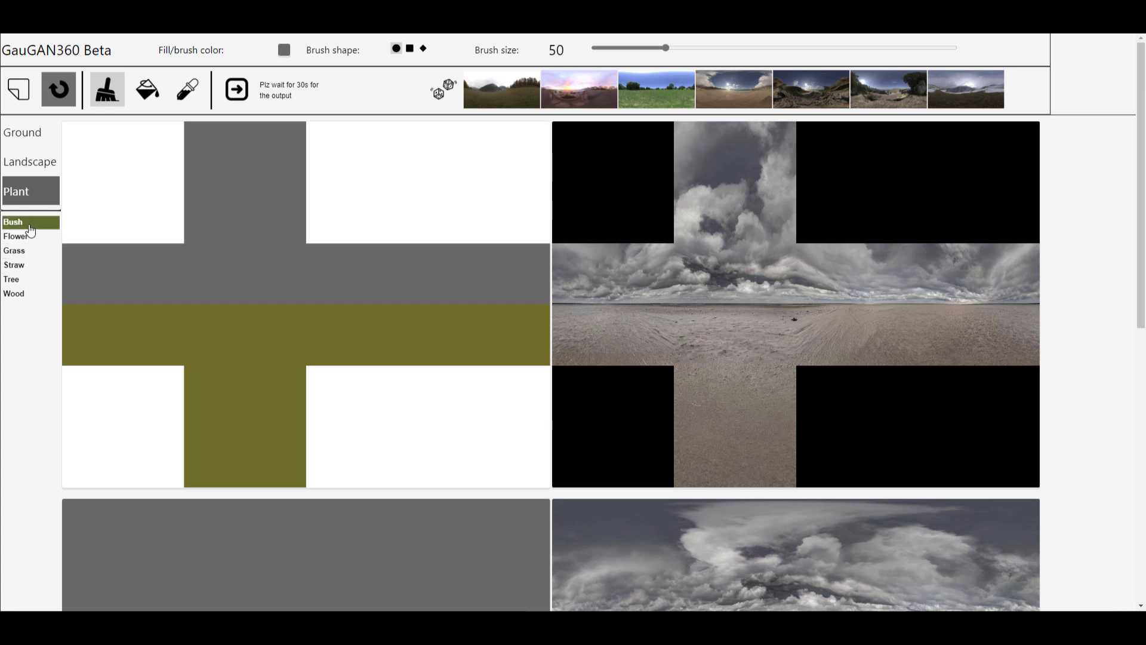
- Choose the Tree label, dab a first tree blob, and set a round brush of size 9
{"action": "left_click", "coordinate": [25, 281]}
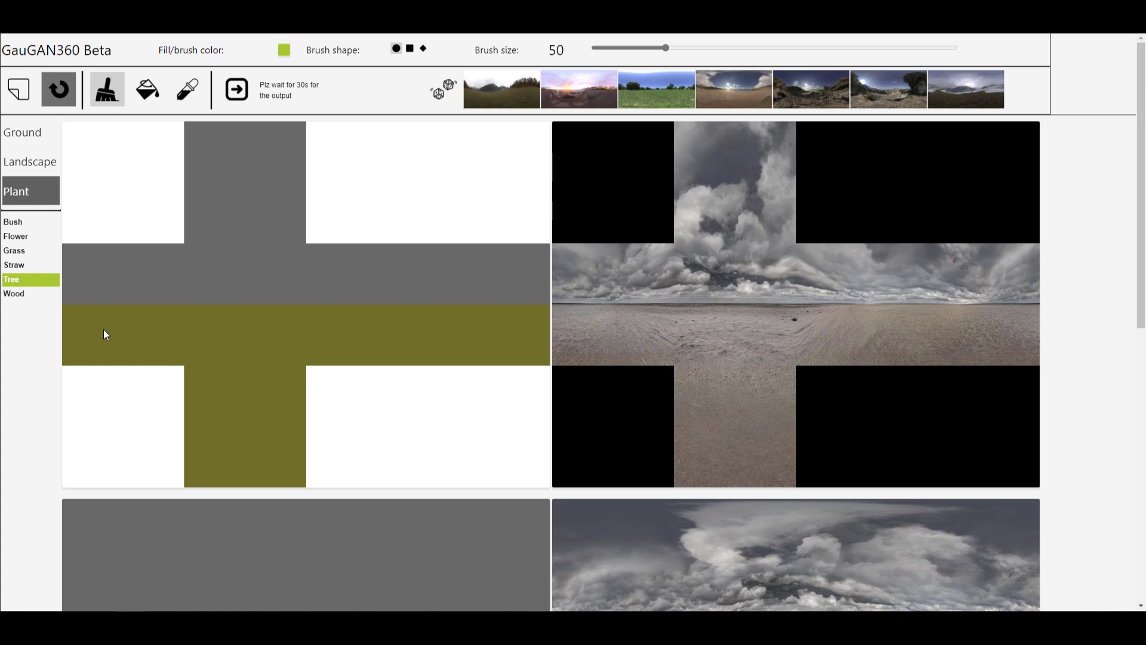
{"action": "left_click", "coordinate": [92, 275]}
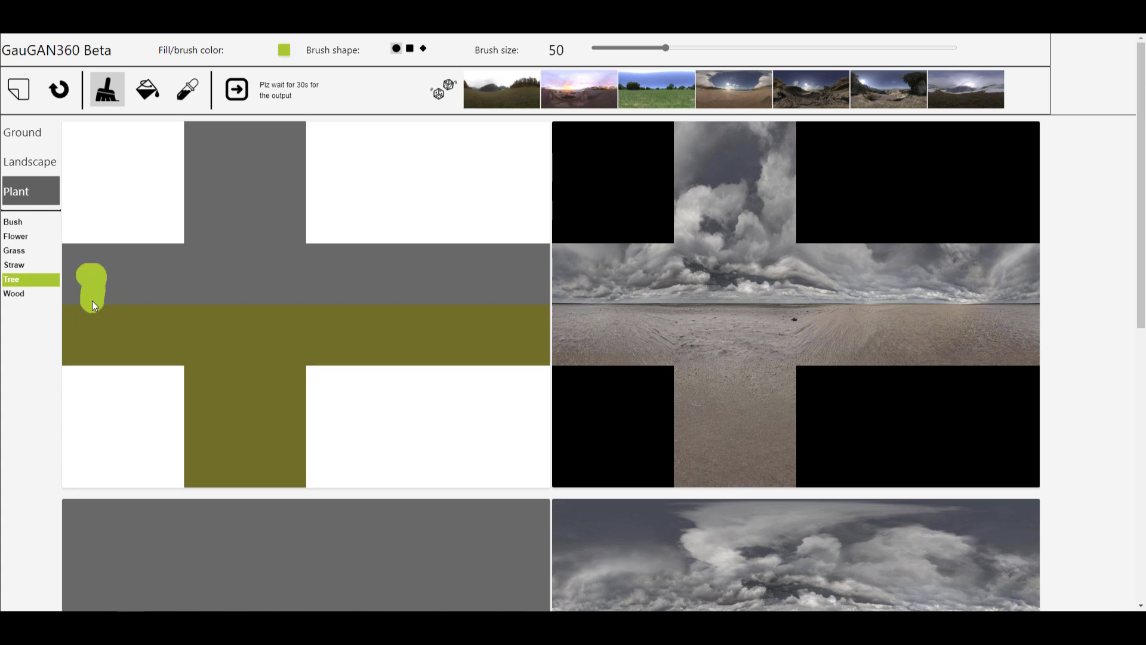
{"action": "left_click_drag", "start_coordinate": [666, 48], "coordinate": [622, 48]}
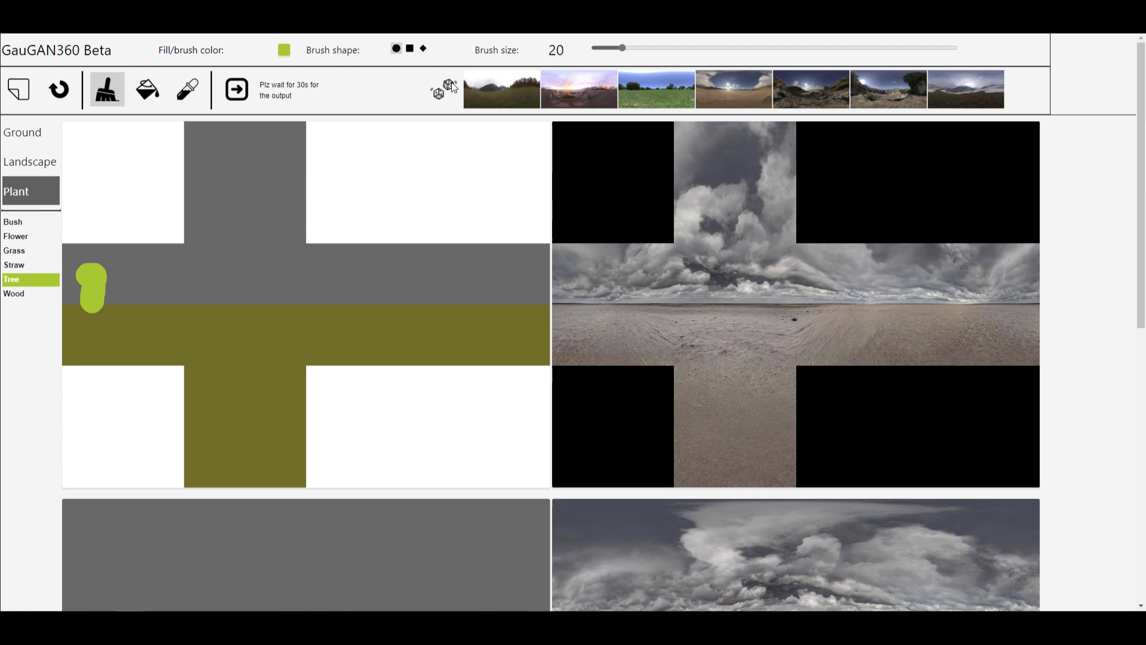
{"action": "left_click", "coordinate": [423, 49]}
{"action": "left_click", "coordinate": [396, 48]}
{"action": "left_click_drag", "start_coordinate": [622, 48], "coordinate": [604, 48]}
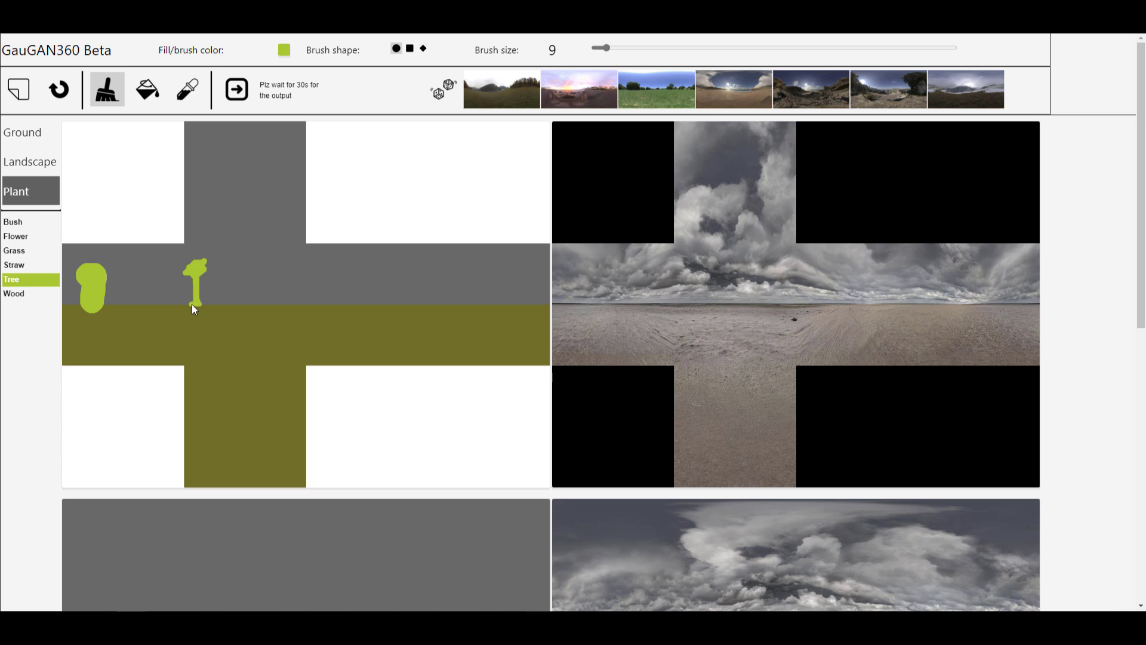
- Paint small tree shapes along the horizon with the size-9 brush
{"action": "left_click_drag", "start_coordinate": [273, 278], "coordinate": [277, 274]}
{"action": "left_click_drag", "start_coordinate": [361, 282], "coordinate": [377, 278]}
{"action": "left_click_drag", "start_coordinate": [447, 301], "coordinate": [446, 286]}
{"action": "left_click_drag", "start_coordinate": [439, 274], "coordinate": [453, 279]}
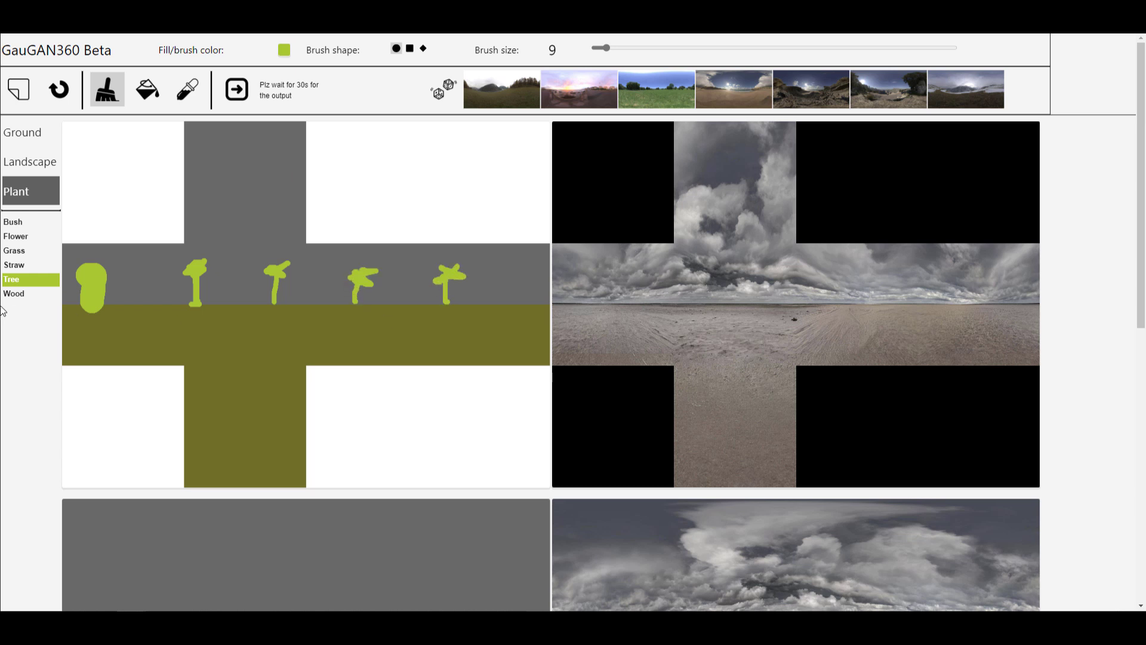
- Paint a Grass strip along the horizon and a Road stripe across the ground, then select Pavement
{"action": "left_click", "coordinate": [14, 250]}
{"action": "left_click_drag", "start_coordinate": [66, 305], "coordinate": [548, 304]}
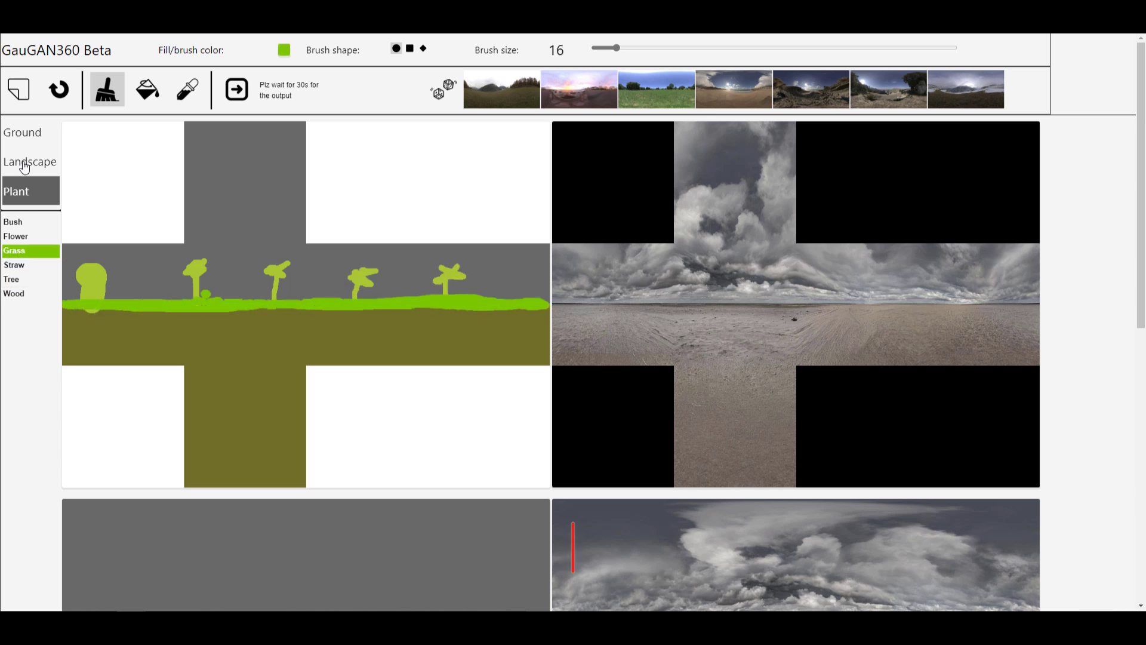
{"action": "left_click", "coordinate": [25, 166]}
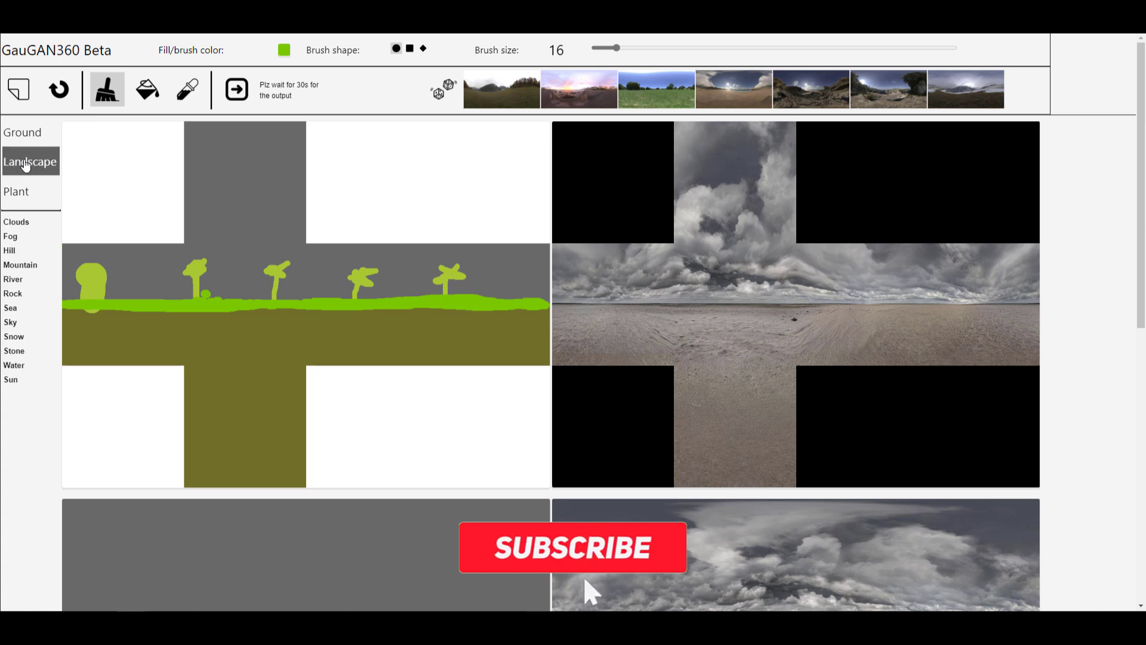
{"action": "left_click", "coordinate": [22, 136]}
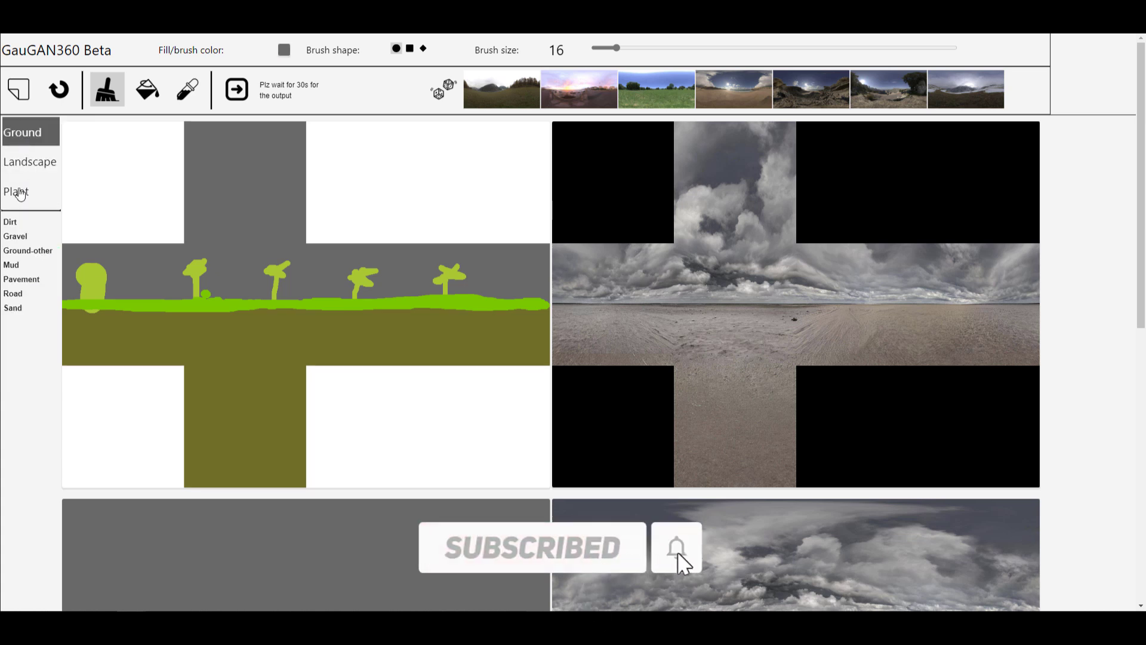
{"action": "left_click", "coordinate": [17, 266]}
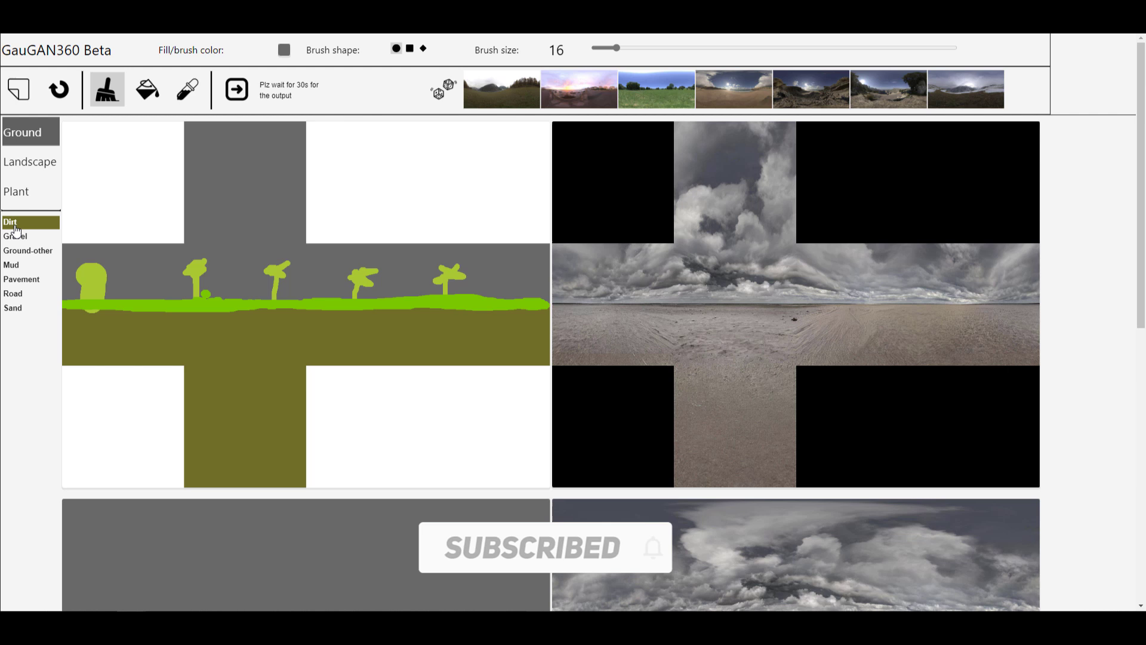
{"action": "left_click", "coordinate": [16, 299]}
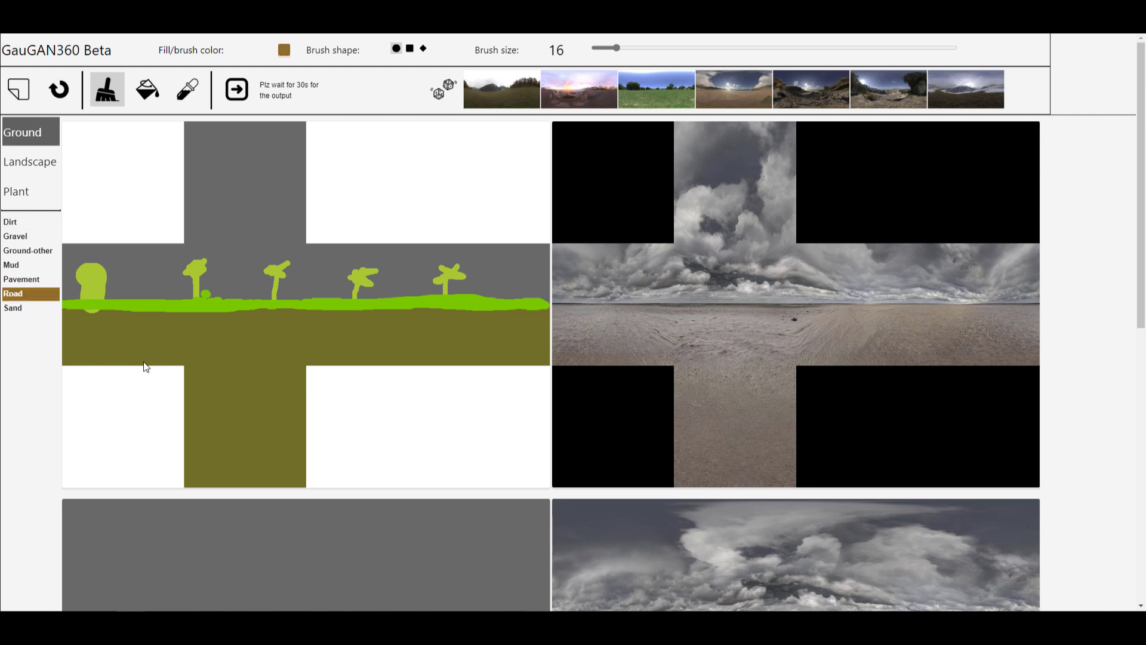
{"action": "left_click_drag", "start_coordinate": [78, 339], "coordinate": [341, 339]}
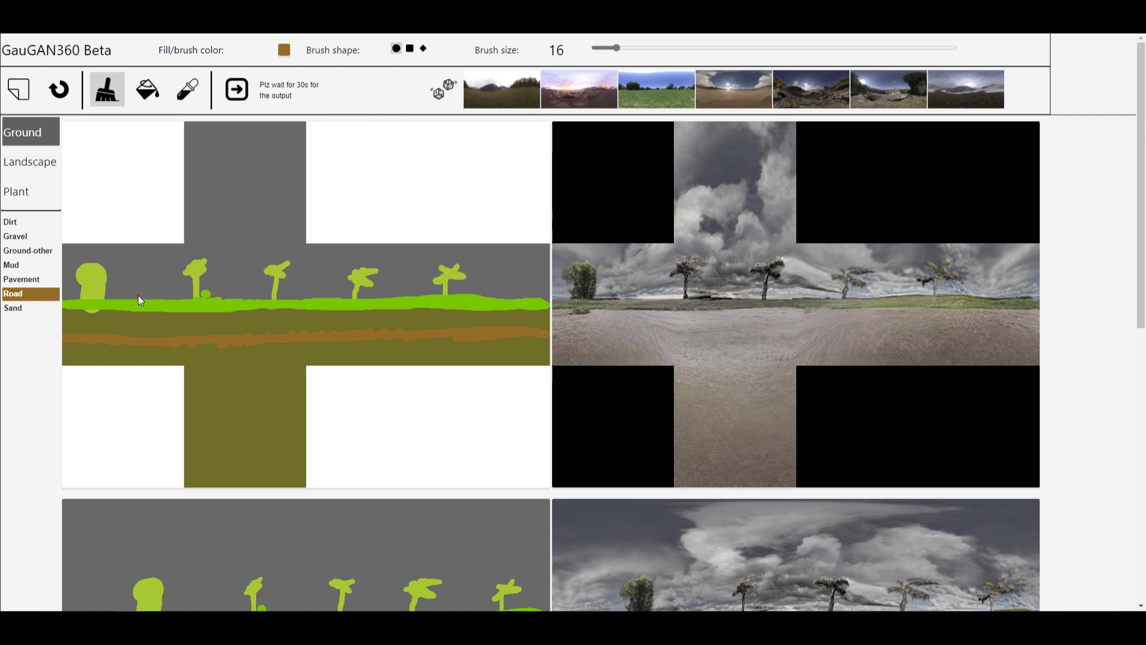
{"action": "left_click", "coordinate": [20, 280]}
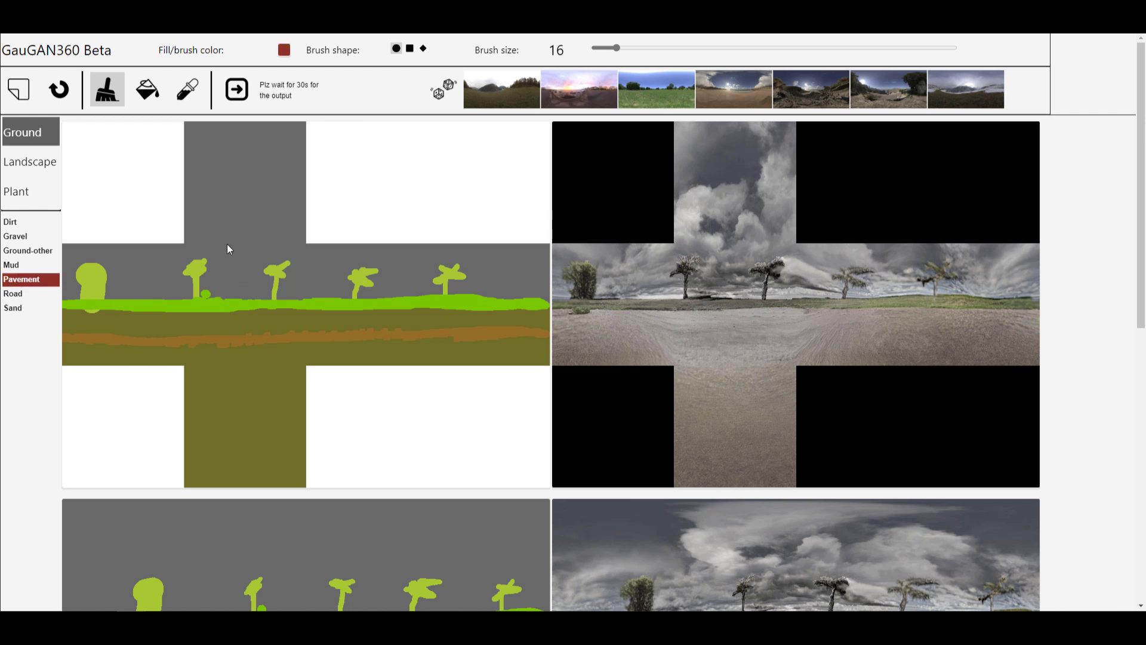
- Bucket-fill the ground bands and the lower cross arm with Pavement
{"action": "left_click", "coordinate": [150, 96]}
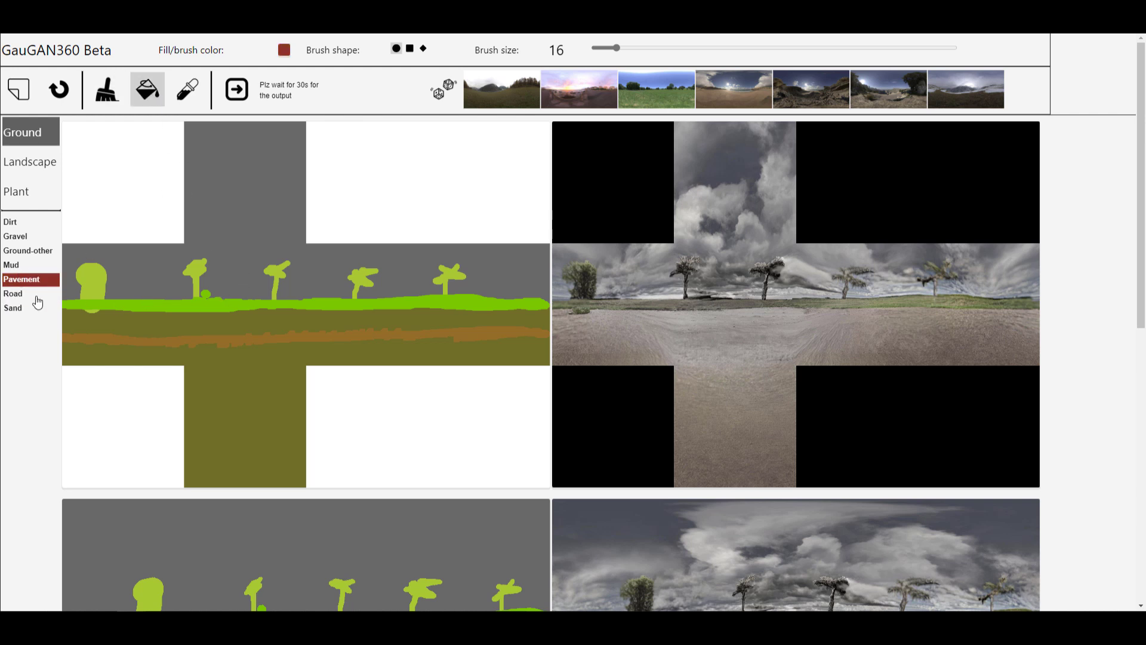
{"action": "left_click", "coordinate": [135, 325]}
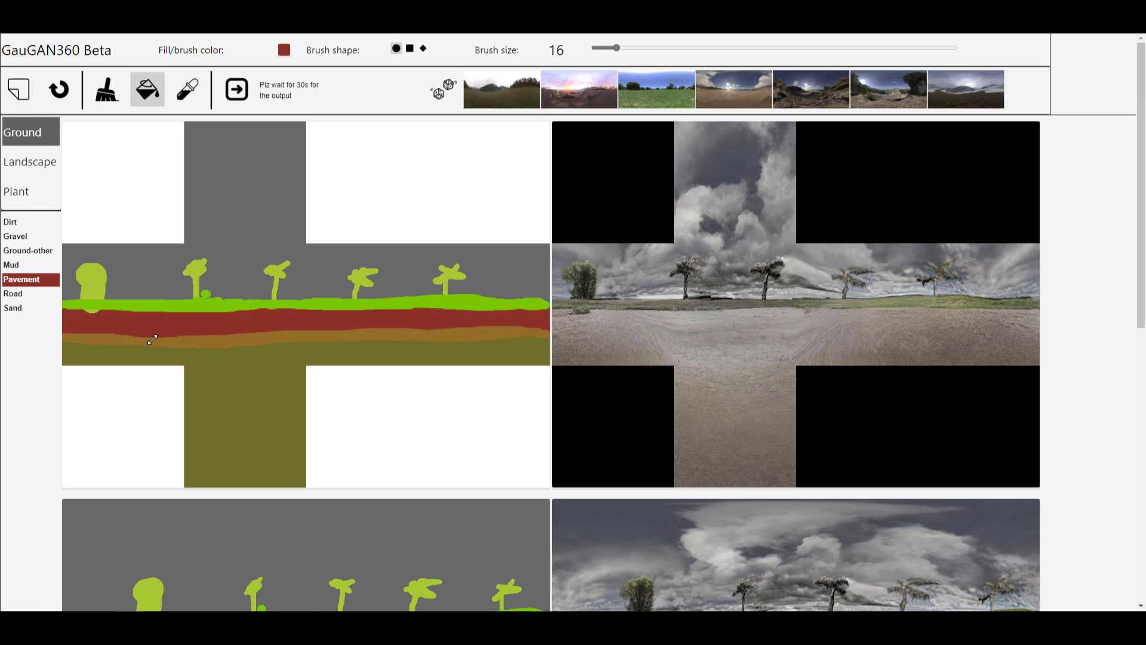
{"action": "left_click", "coordinate": [152, 339]}
{"action": "left_click", "coordinate": [209, 349]}
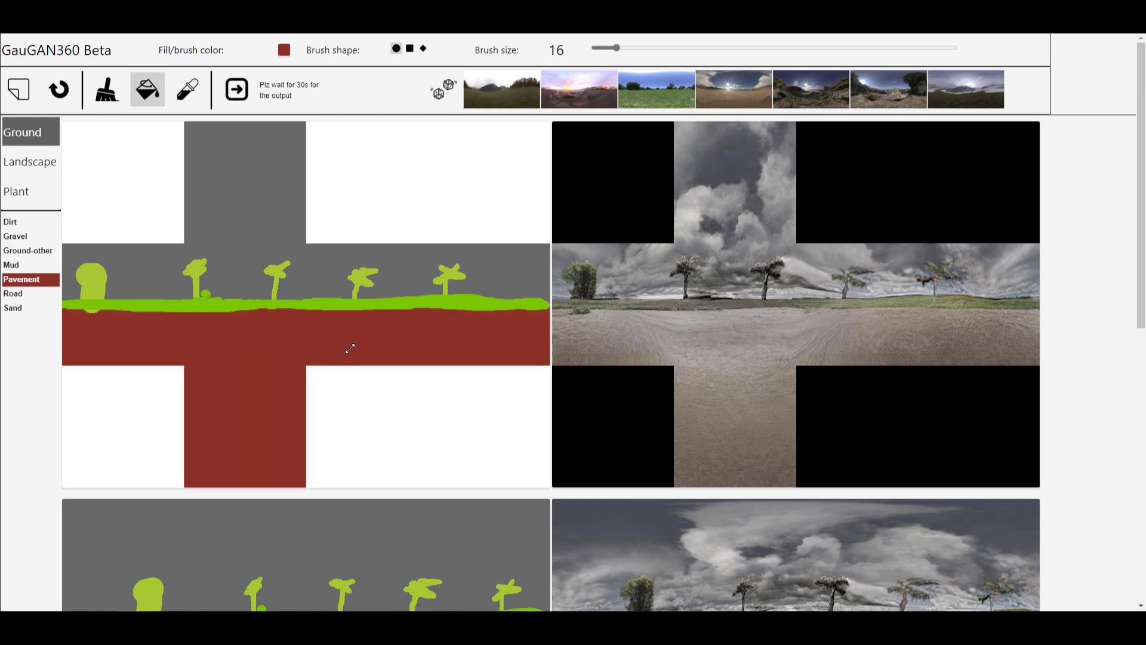
- Try a Sand fill on the ground, then refill it with Mud
{"action": "left_click", "coordinate": [21, 295]}
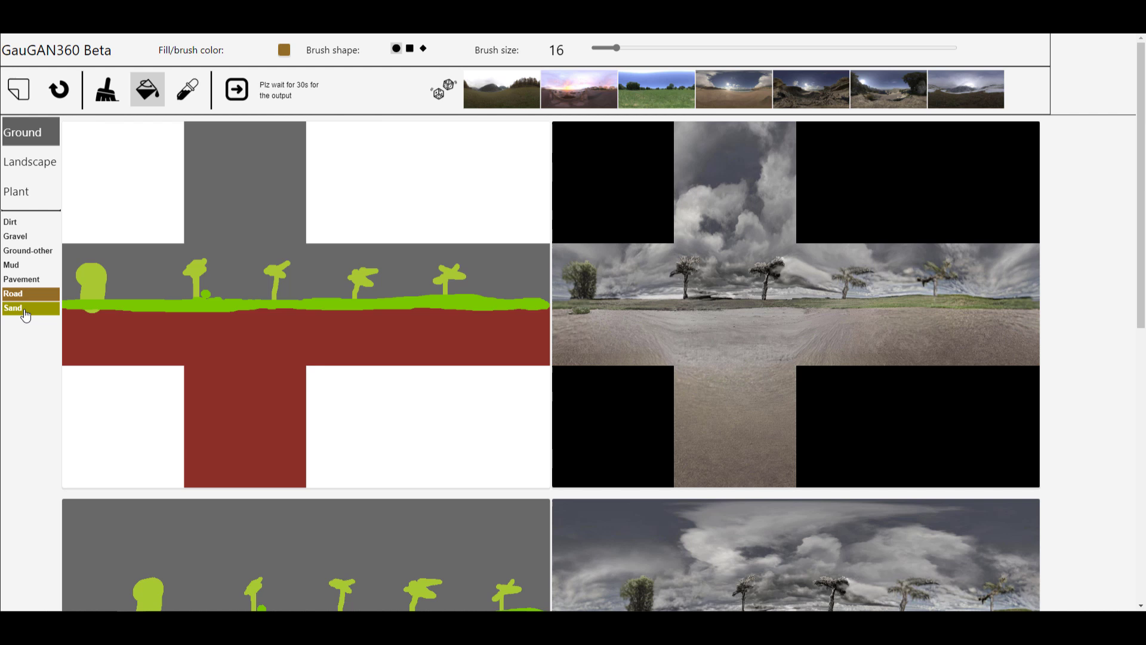
{"action": "left_click", "coordinate": [55, 309]}
{"action": "left_click", "coordinate": [133, 340]}
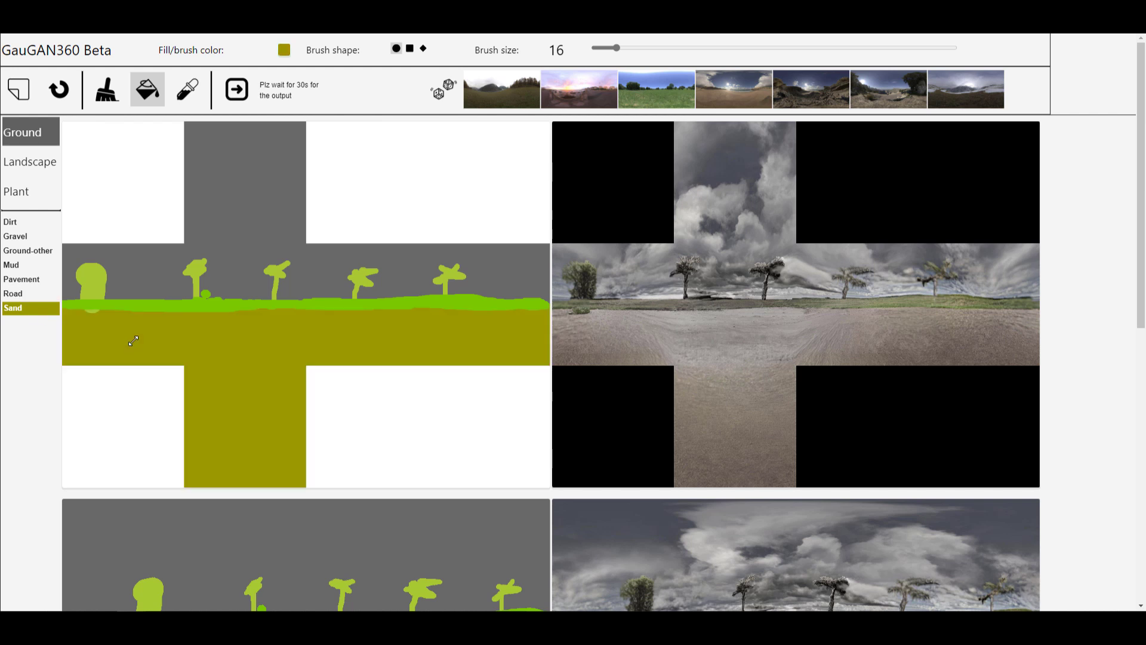
{"action": "left_click", "coordinate": [12, 265]}
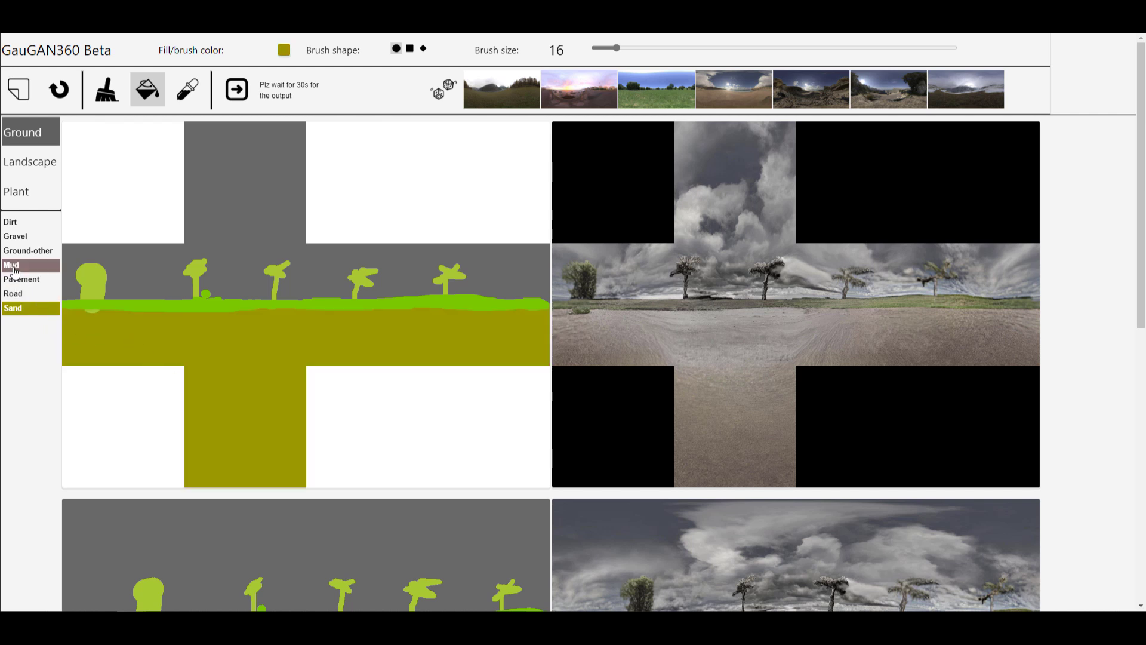
{"action": "left_click", "coordinate": [134, 348]}
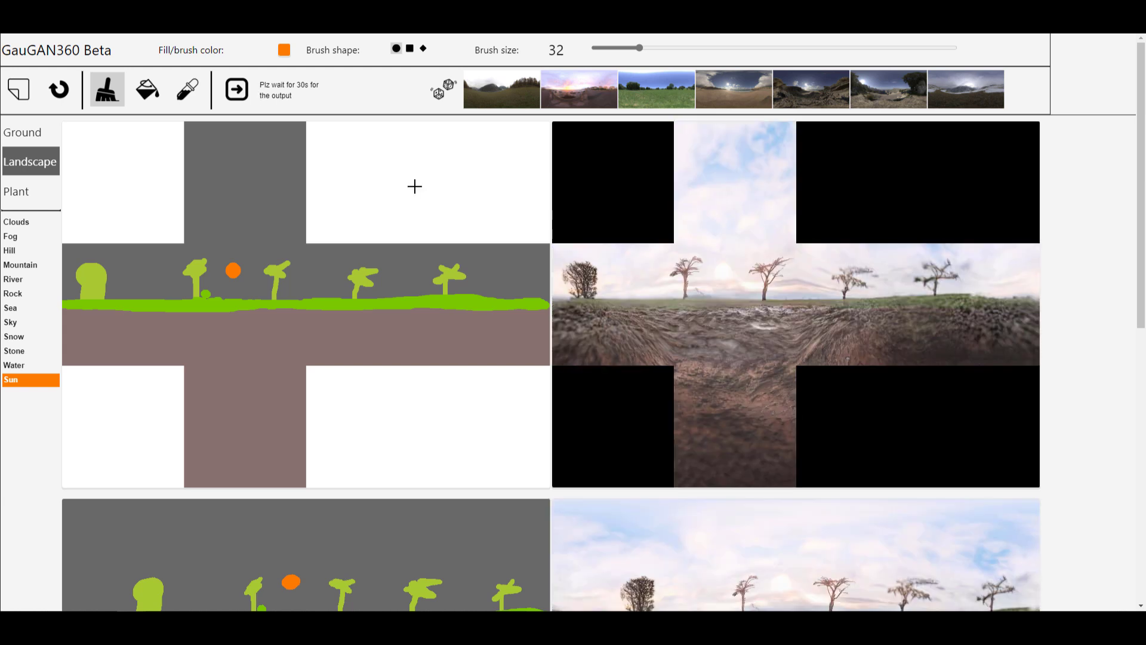
- Paint rolling Hill terrain across the horizon and bucket-fill the grey area with Sky
{"action": "left_click", "coordinate": [10, 250]}
{"action": "left_click_drag", "start_coordinate": [64, 302], "coordinate": [546, 295]}
{"action": "left_click", "coordinate": [11, 322]}
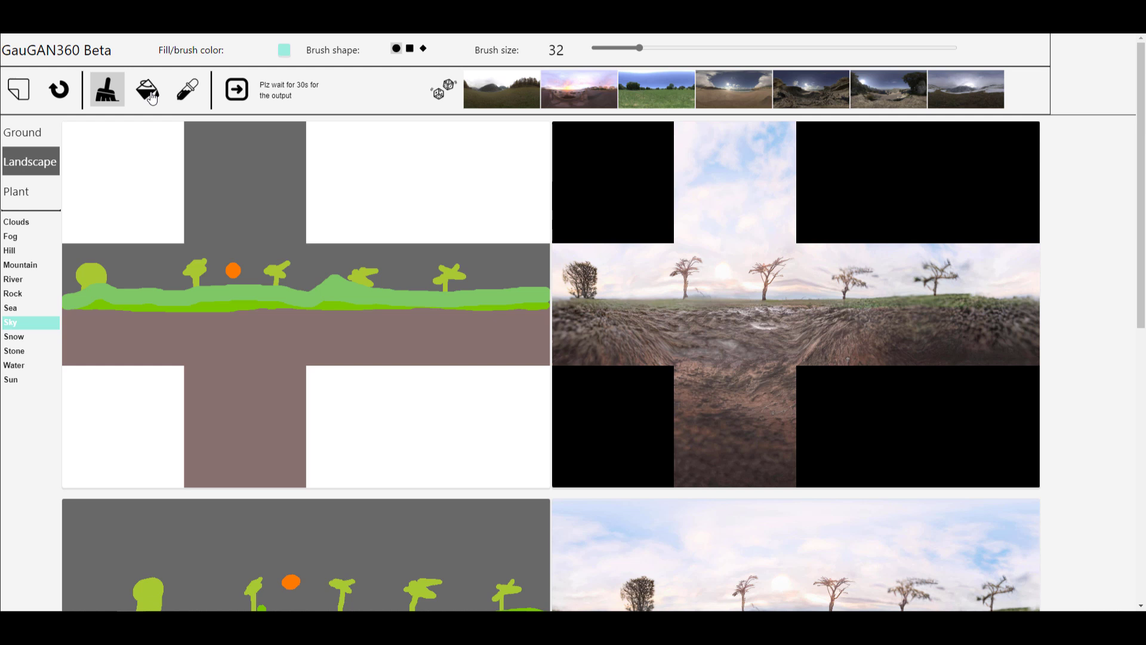
{"action": "left_click", "coordinate": [150, 95]}
{"action": "left_click", "coordinate": [17, 221]}
- Paint six clouds scattered across the sky
{"action": "left_click_drag", "start_coordinate": [229, 181], "coordinate": [256, 183]}
{"action": "left_click_drag", "start_coordinate": [281, 222], "coordinate": [313, 226]}
{"action": "left_click_drag", "start_coordinate": [122, 232], "coordinate": [158, 238]}
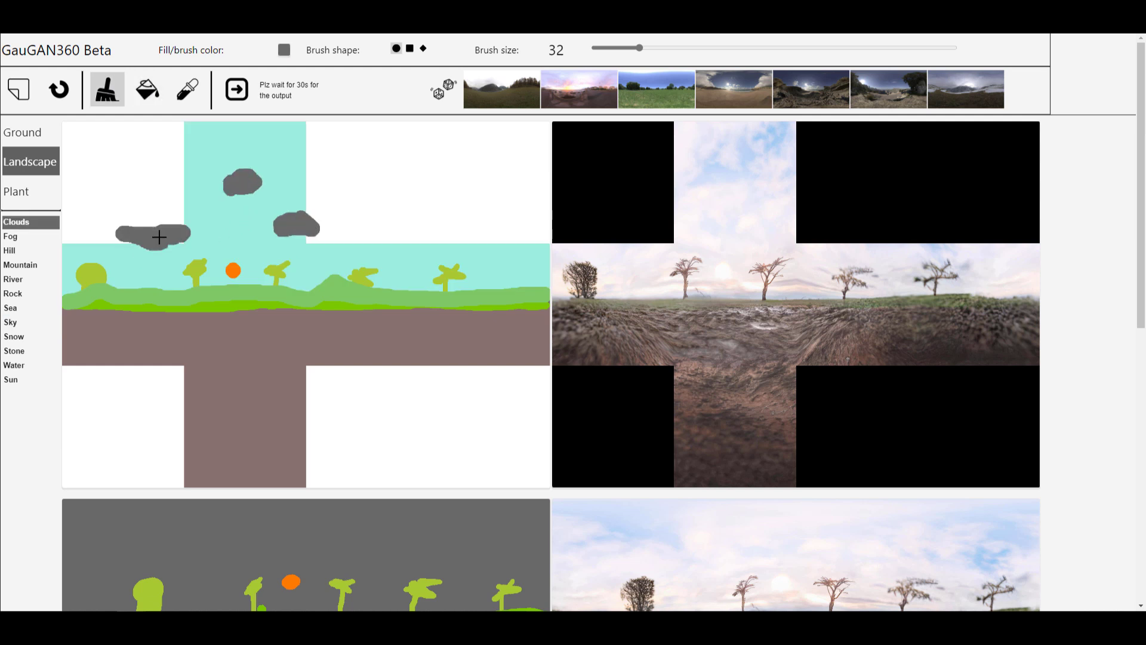
{"action": "left_click_drag", "start_coordinate": [111, 179], "coordinate": [170, 178]}
{"action": "mouse_move", "coordinate": [421, 236]}
{"action": "left_mouse_down"}
{"action": "mouse_move", "coordinate": [455, 236]}
{"action": "mouse_move", "coordinate": [430, 239]}
{"action": "left_mouse_up"}
{"action": "left_click_drag", "start_coordinate": [480, 182], "coordinate": [433, 190]}
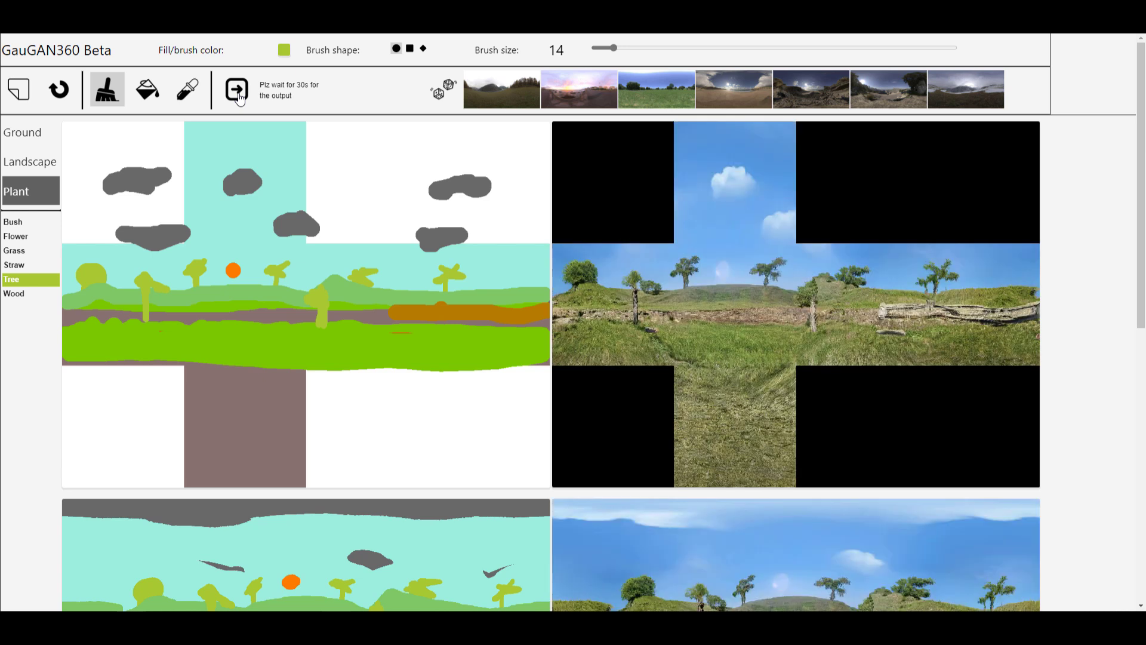
{"action": "scroll", "coordinate": [128, 198], "scroll_direction": "down", "scroll_amount": 2}
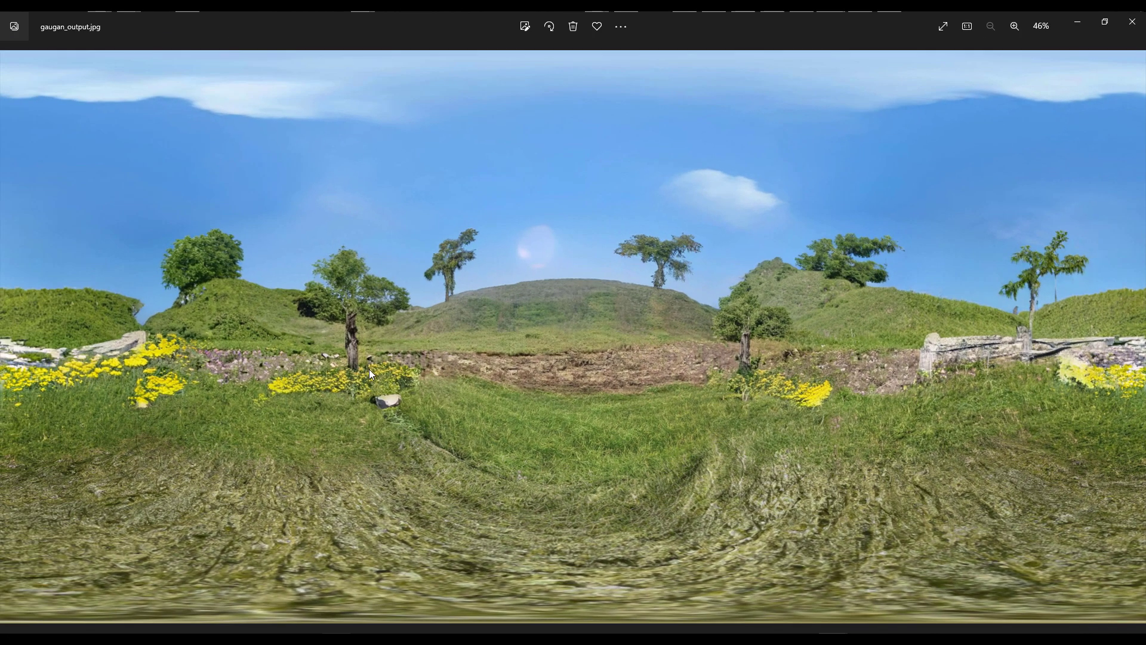
{"action": "left_click", "coordinate": [615, 34]}
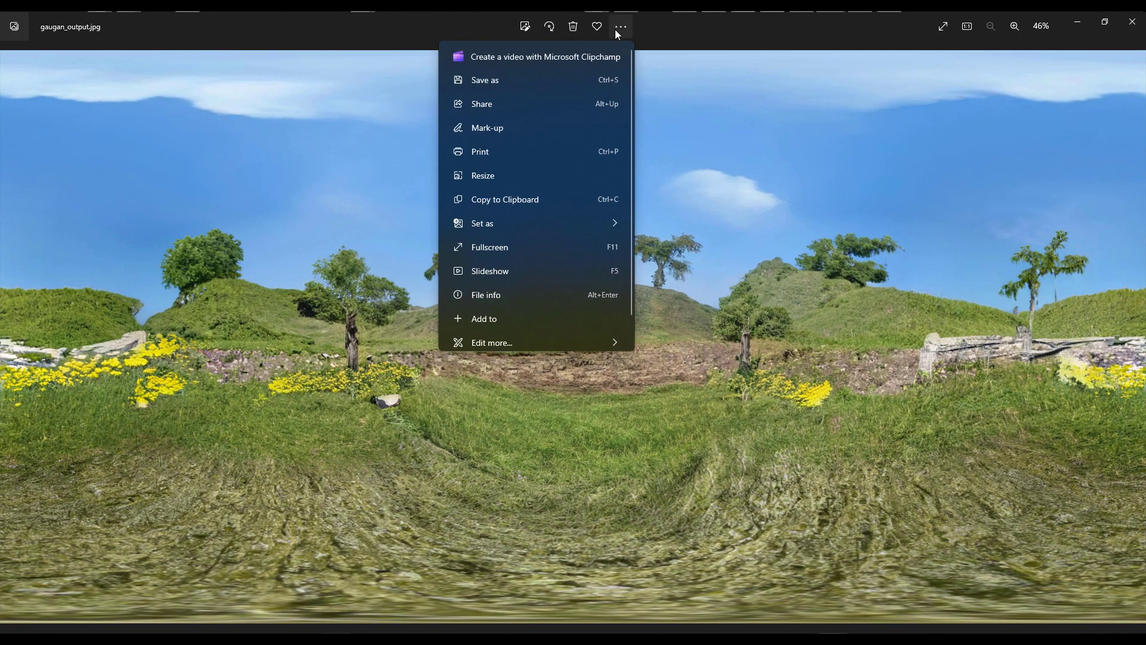
{"action": "left_click", "coordinate": [503, 295]}
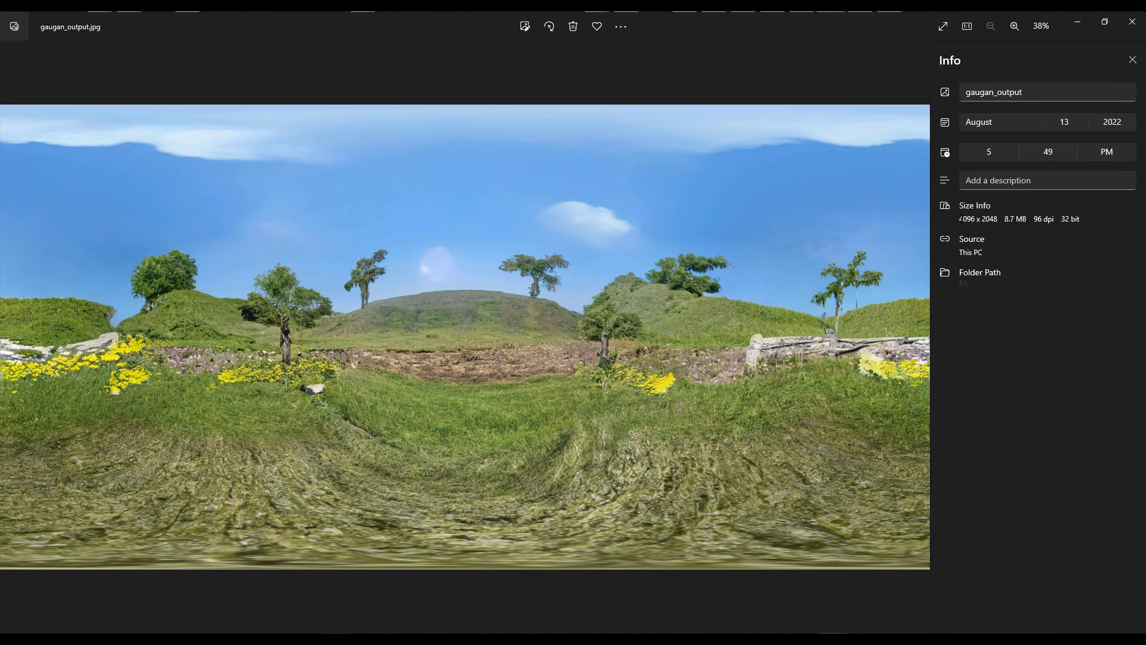
{"action": "left_click_drag", "start_coordinate": [977, 219], "coordinate": [1042, 222]}
{"action": "left_click", "coordinate": [1028, 349]}
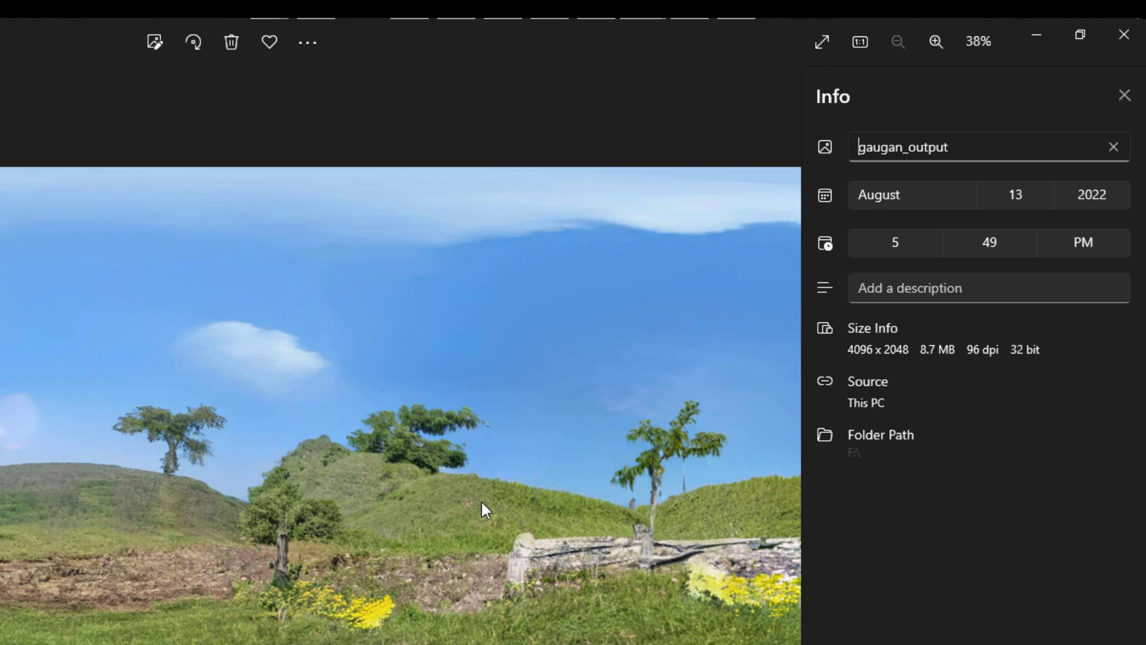
{"action": "left_click", "coordinate": [481, 503]}
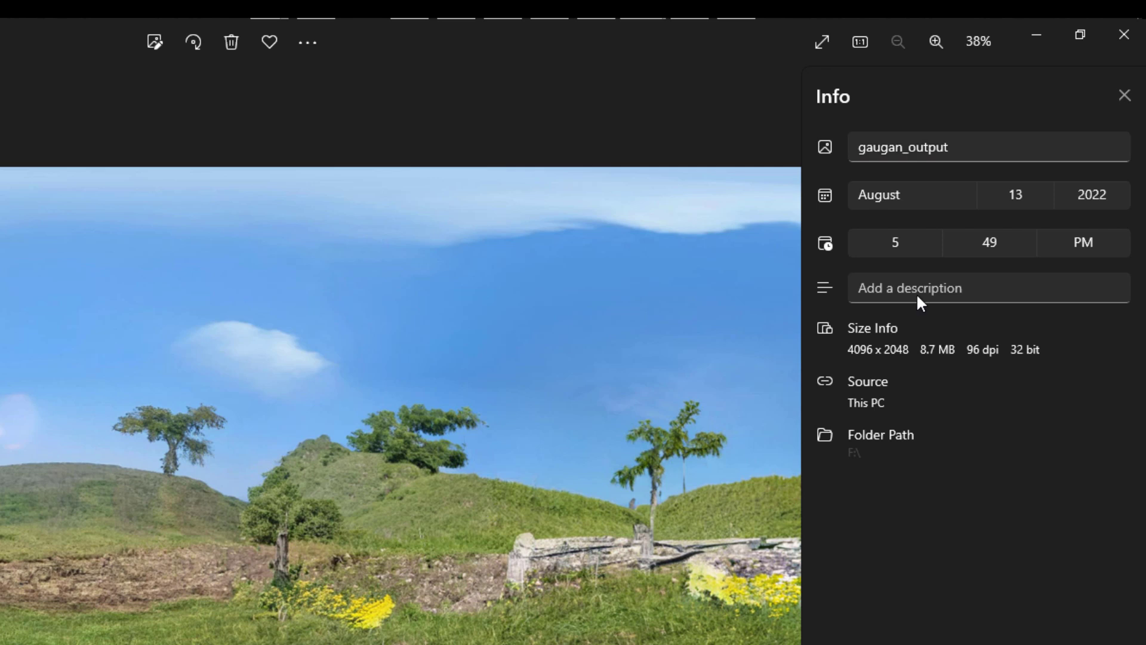
{"action": "left_click", "coordinate": [1125, 94]}
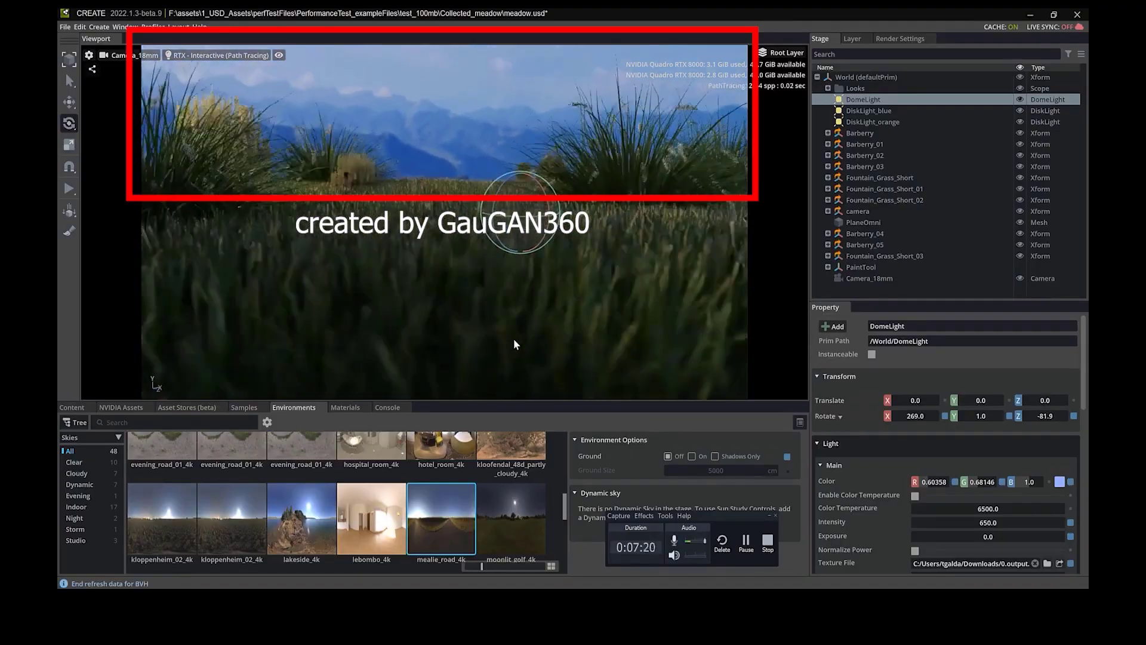
{"action": "left_click", "coordinate": [592, 148]}
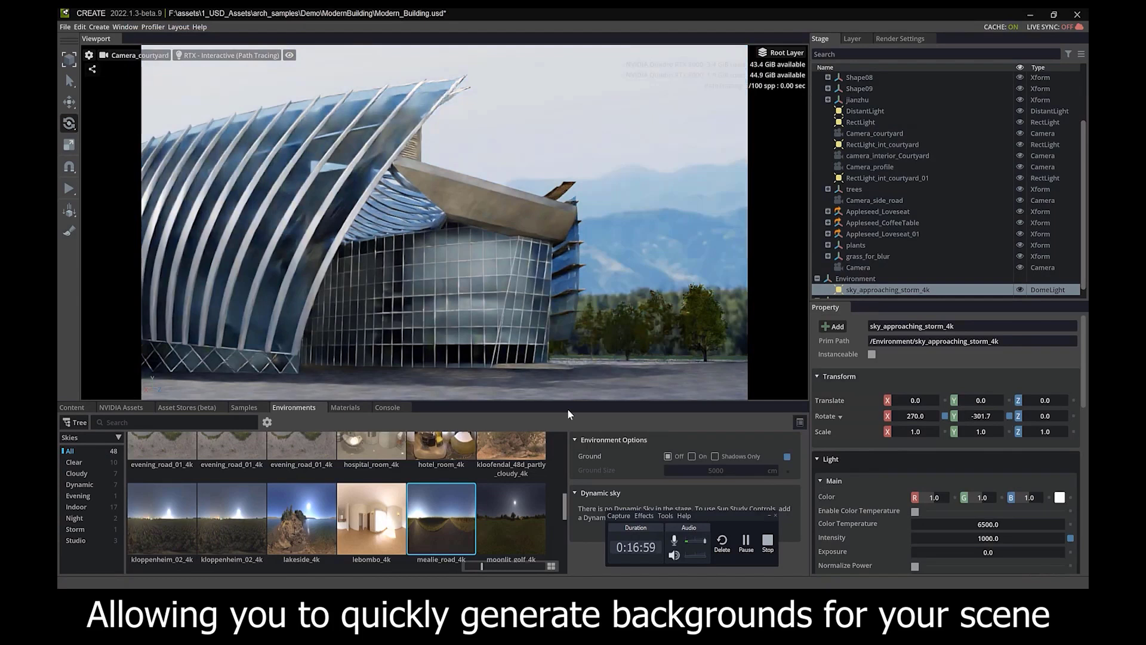
{"action": "left_click", "coordinate": [134, 55]}
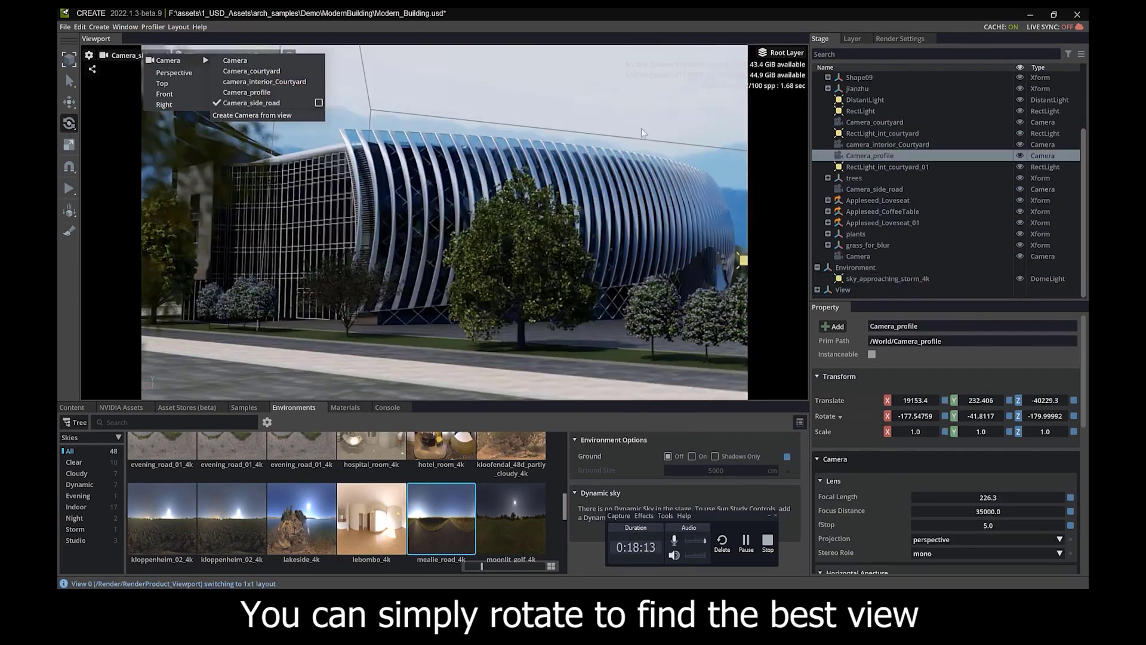
{"action": "left_click", "coordinate": [263, 97]}
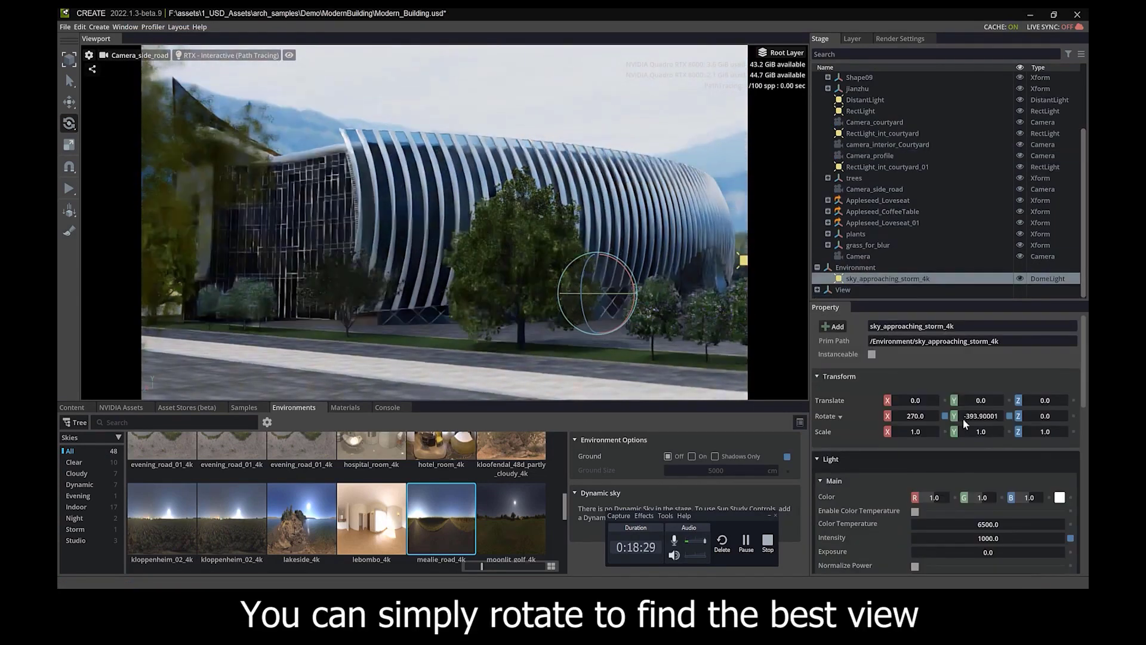
{"action": "left_click_drag", "start_coordinate": [962, 417], "coordinate": [1040, 435]}
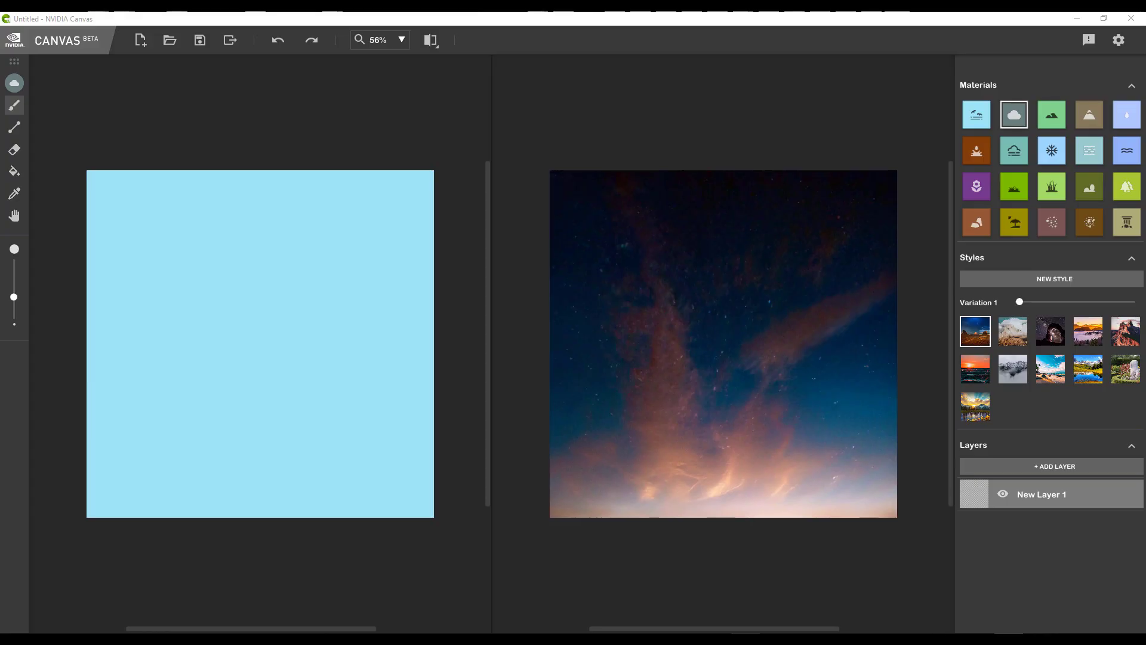
{"action": "left_click", "coordinate": [1013, 187]}
- Paint a grass strip and bushes along the bottom, plus a cloud in the top-right sky
{"action": "left_click_drag", "start_coordinate": [14, 296], "coordinate": [13, 263]}
{"action": "mouse_move", "coordinate": [89, 501]}
{"action": "left_mouse_down"}
{"action": "mouse_move", "coordinate": [376, 499]}
{"action": "mouse_move", "coordinate": [433, 472]}
{"action": "left_mouse_up"}
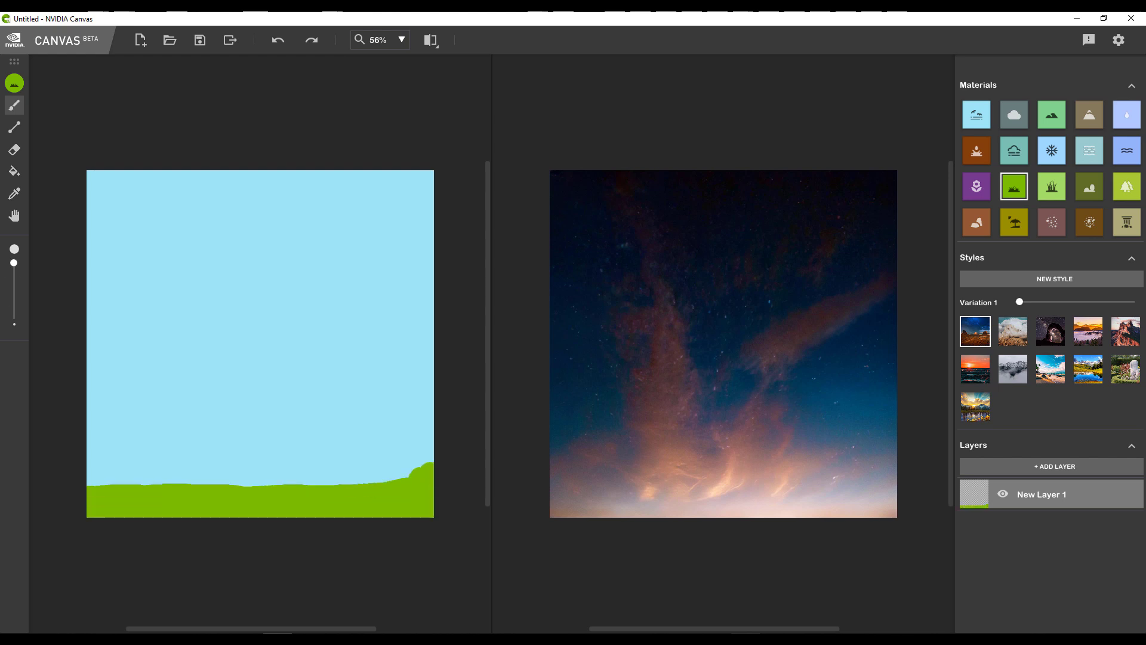
{"action": "left_click", "coordinate": [1052, 186]}
{"action": "left_click_drag", "start_coordinate": [95, 481], "coordinate": [406, 472]}
{"action": "left_click", "coordinate": [1014, 114]}
{"action": "left_click_drag", "start_coordinate": [310, 245], "coordinate": [394, 262]}
- Draw a wide Hill band across the canvas on new Layer 2 using straight lines
{"action": "left_click", "coordinate": [1051, 114]}
{"action": "left_click", "coordinate": [1057, 466]}
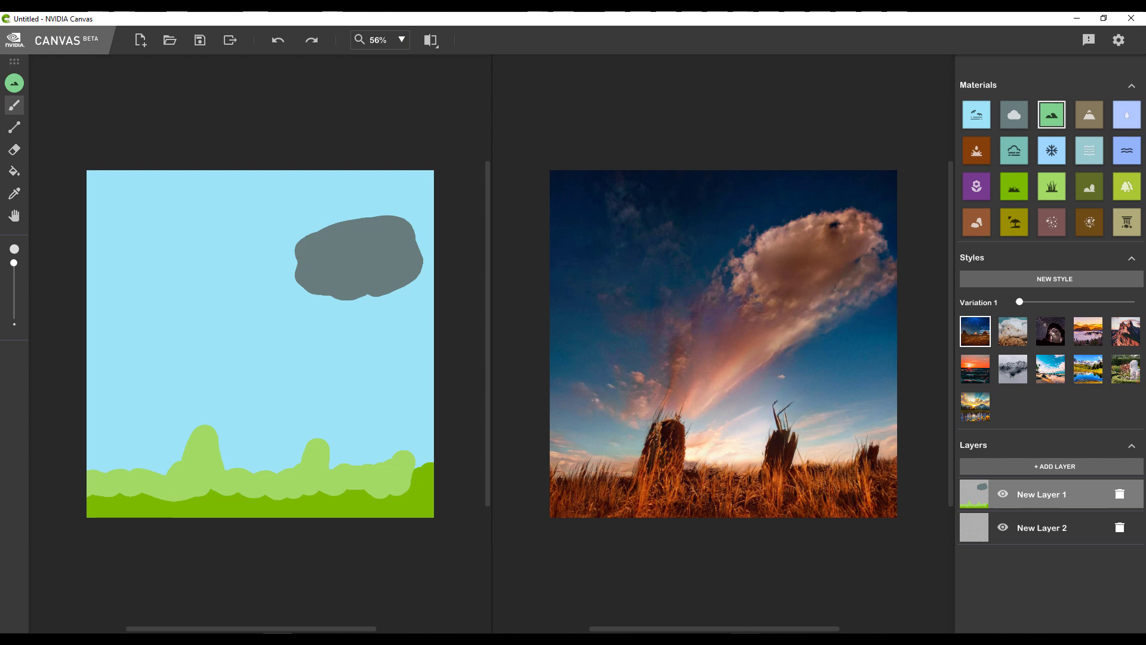
{"action": "left_click", "coordinate": [1050, 528]}
{"action": "left_click", "coordinate": [14, 127]}
{"action": "left_click_drag", "start_coordinate": [89, 460], "coordinate": [433, 469]}
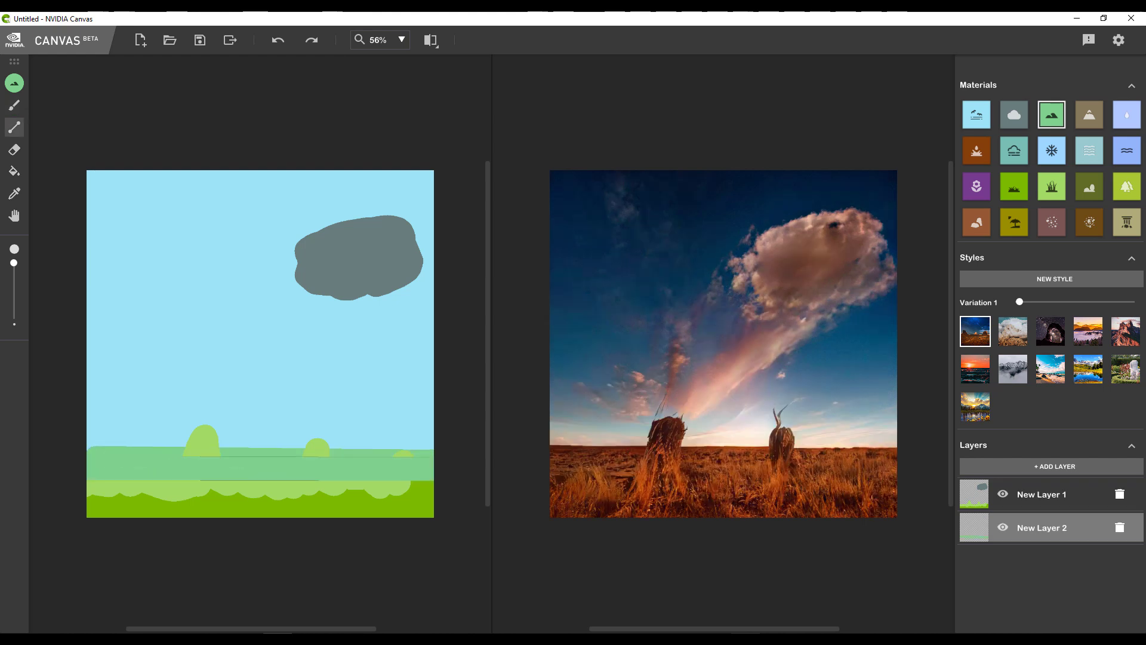
- Try several output styles and apply the sunny blue-sky style
{"action": "left_click", "coordinate": [1013, 332]}
{"action": "left_click", "coordinate": [1050, 331]}
{"action": "left_click", "coordinate": [1088, 369]}
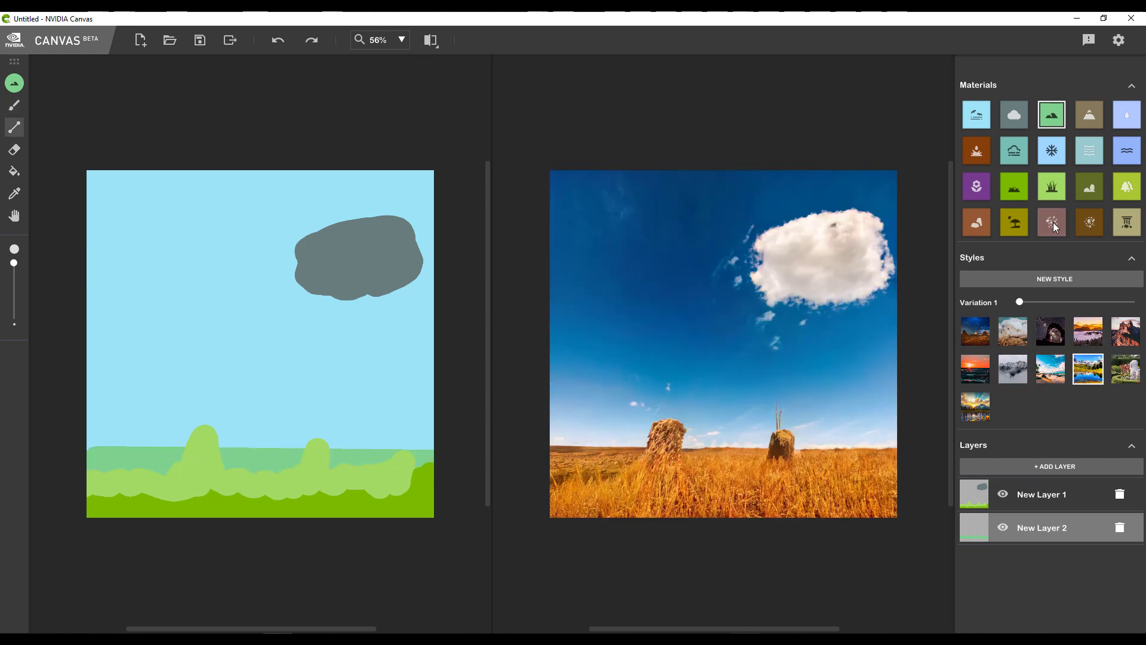
- Draw a full-width tan rocky ground band on new Layer 3
{"action": "left_click", "coordinate": [1127, 222]}
{"action": "left_click", "coordinate": [1057, 467]}
{"action": "left_click", "coordinate": [1044, 564]}
{"action": "mouse_move", "coordinate": [89, 441]}
{"action": "left_mouse_down"}
{"action": "mouse_move", "coordinate": [209, 412]}
{"action": "mouse_move", "coordinate": [433, 418]}
{"action": "left_mouse_up"}
{"action": "left_click_drag", "start_coordinate": [89, 402], "coordinate": [433, 403]}
- Paint a Tree band above the tan ground on a fourth layer
{"action": "left_click", "coordinate": [1057, 466]}
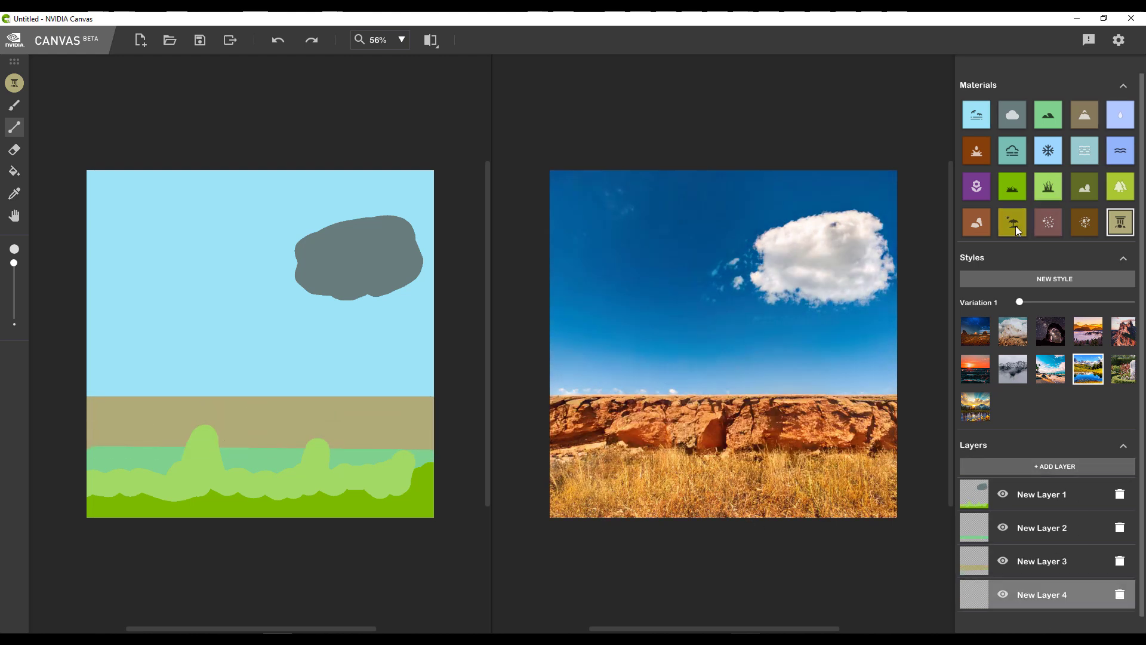
{"action": "left_click", "coordinate": [1120, 187]}
{"action": "left_click_drag", "start_coordinate": [89, 376], "coordinate": [433, 374]}
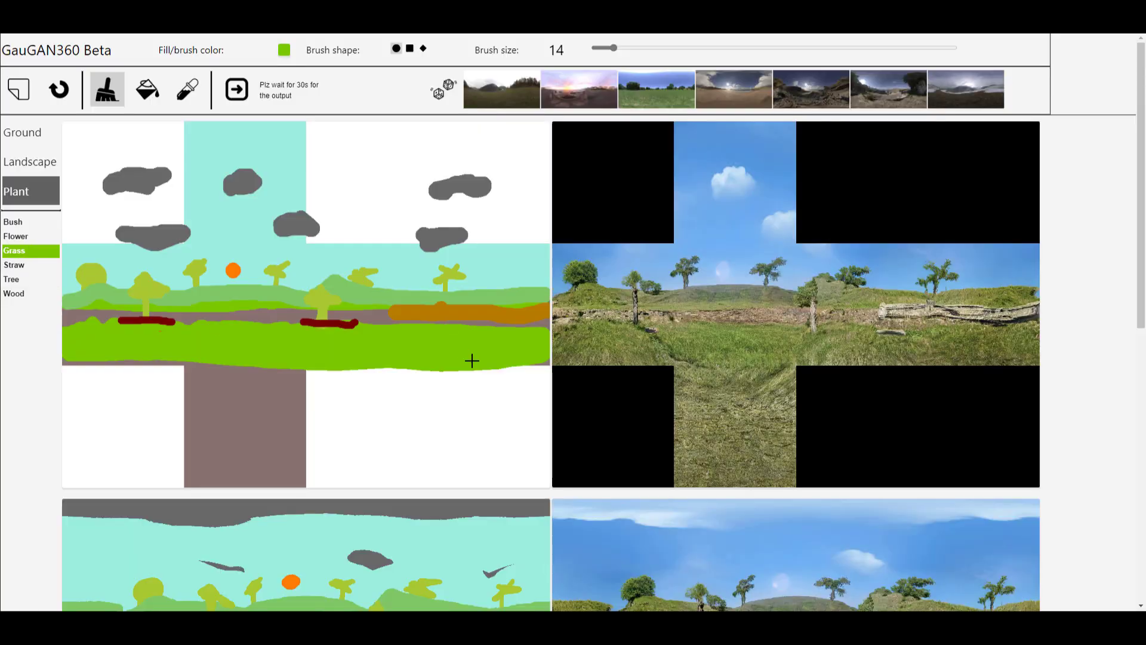
- Paint Flowers along the orange band
{"action": "left_click", "coordinate": [16, 236]}
{"action": "left_click_drag", "start_coordinate": [458, 319], "coordinate": [548, 318]}
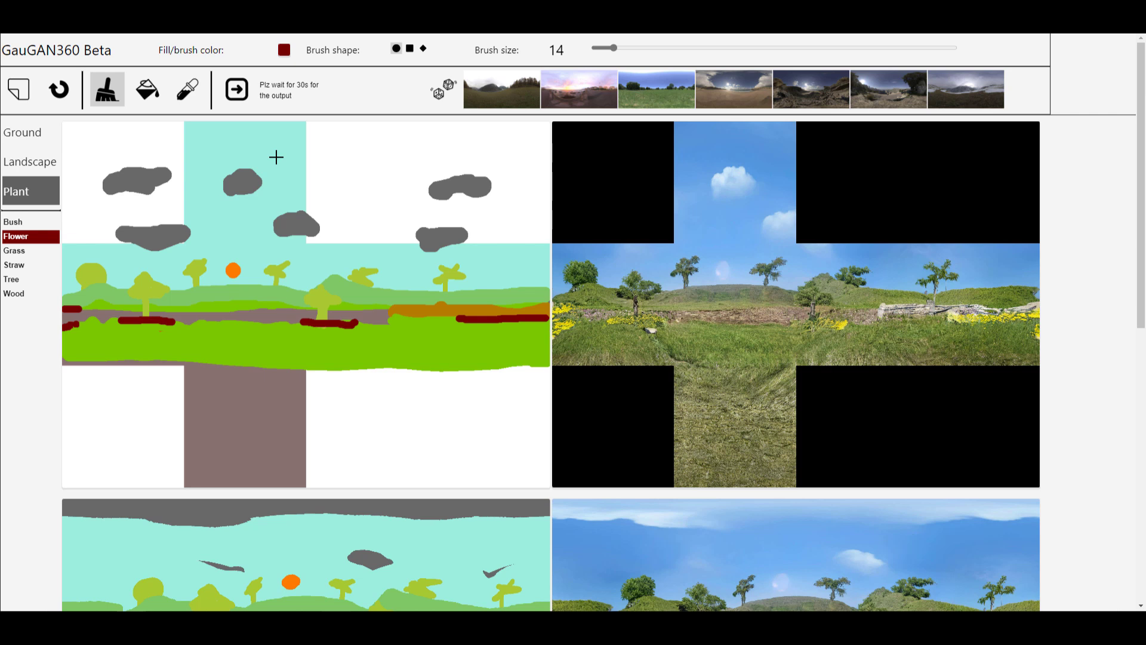
{"action": "scroll", "coordinate": [248, 320], "scroll_direction": "down", "scroll_amount": 7}
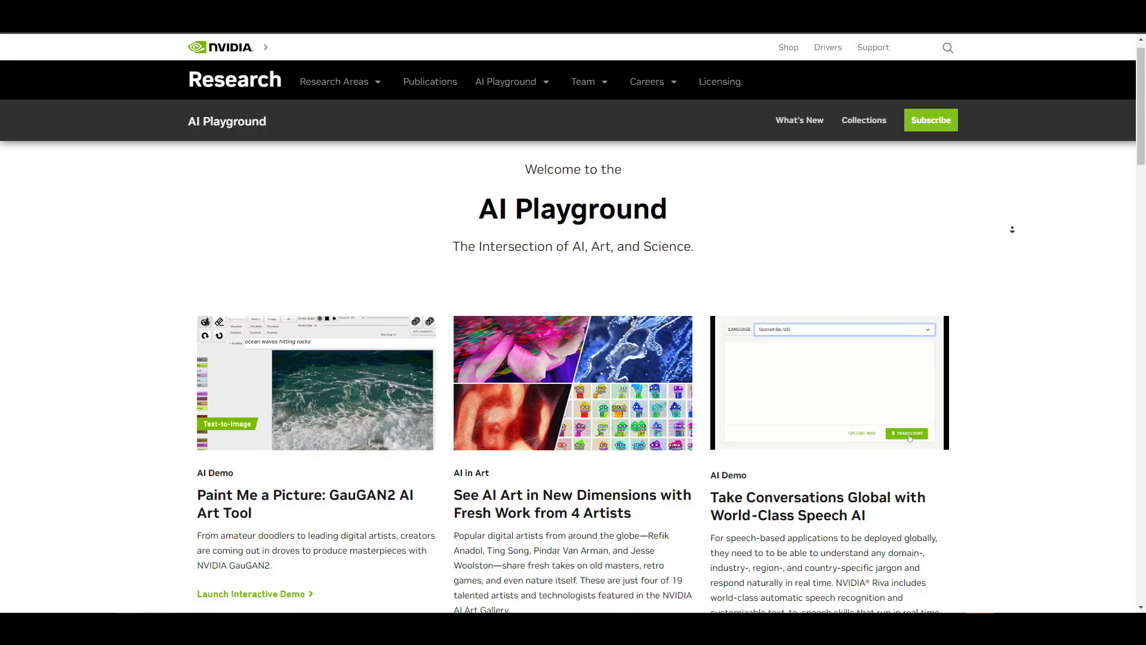
- Scroll the AI Playground page past the demo cards to the Art of AI section
{"action": "scroll", "coordinate": [1012, 230], "scroll_direction": "down", "scroll_amount": 7}
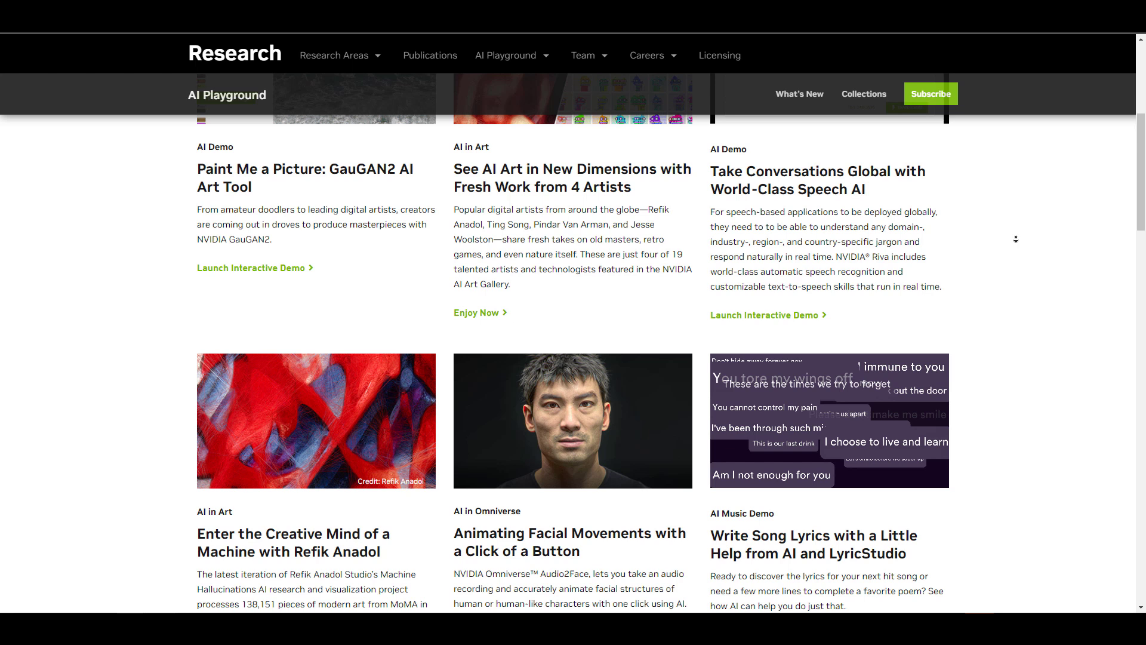
{"action": "scroll", "coordinate": [1015, 239], "scroll_direction": "down", "scroll_amount": 7}
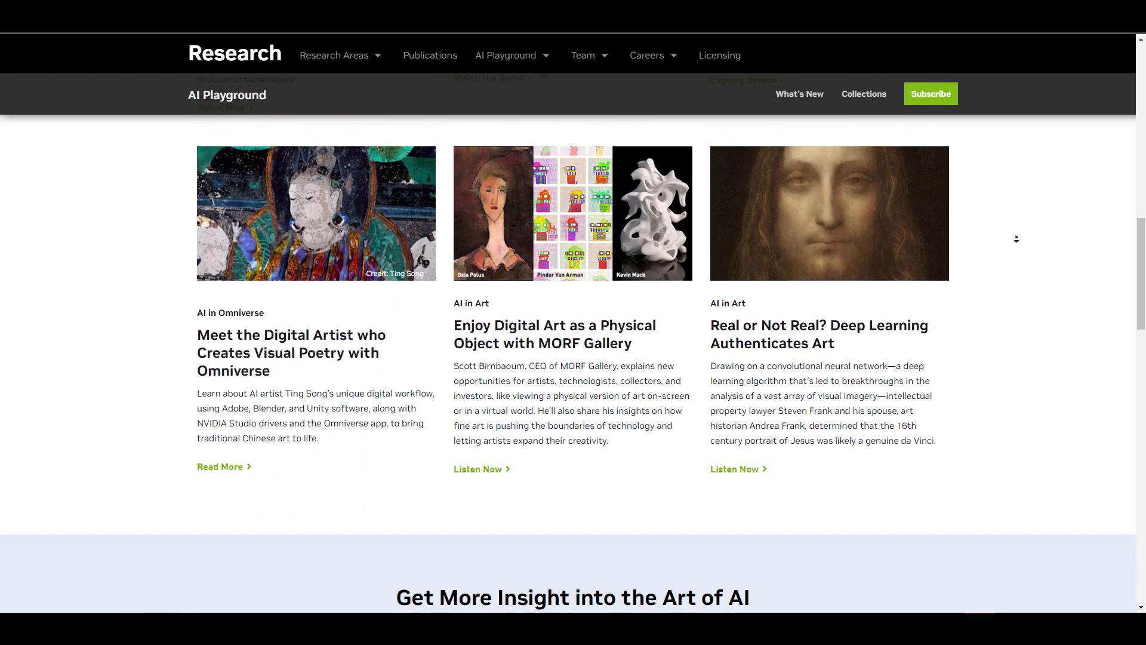
{"action": "scroll", "coordinate": [1016, 238], "scroll_direction": "down", "scroll_amount": 7}
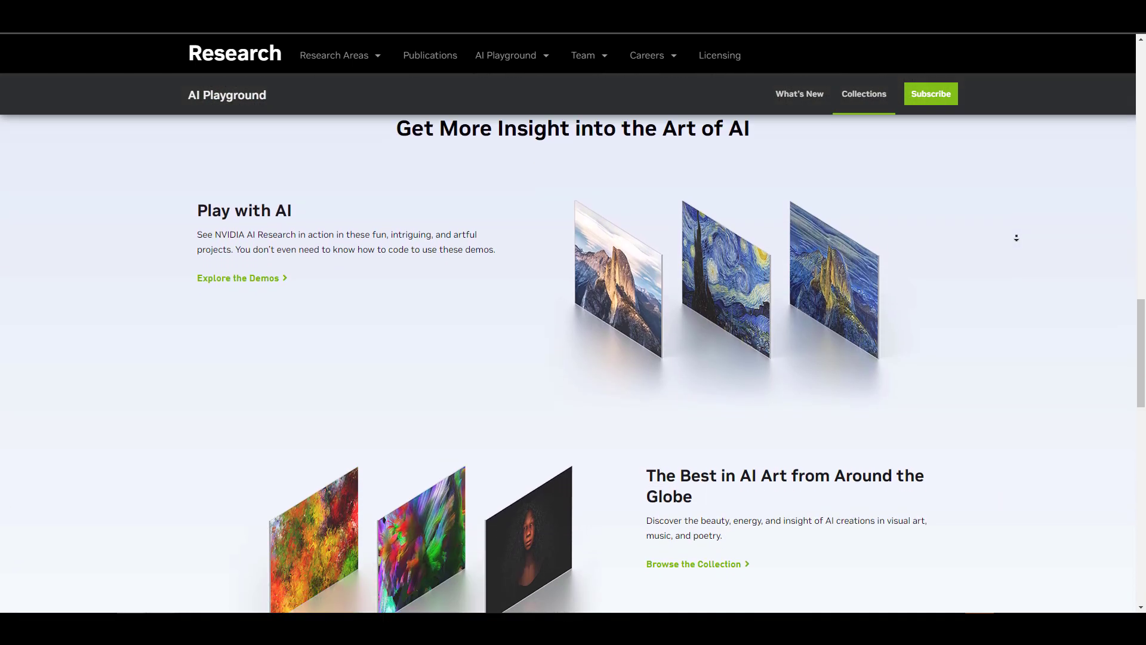
{"action": "scroll", "coordinate": [1016, 238], "scroll_direction": "down", "scroll_amount": 5}
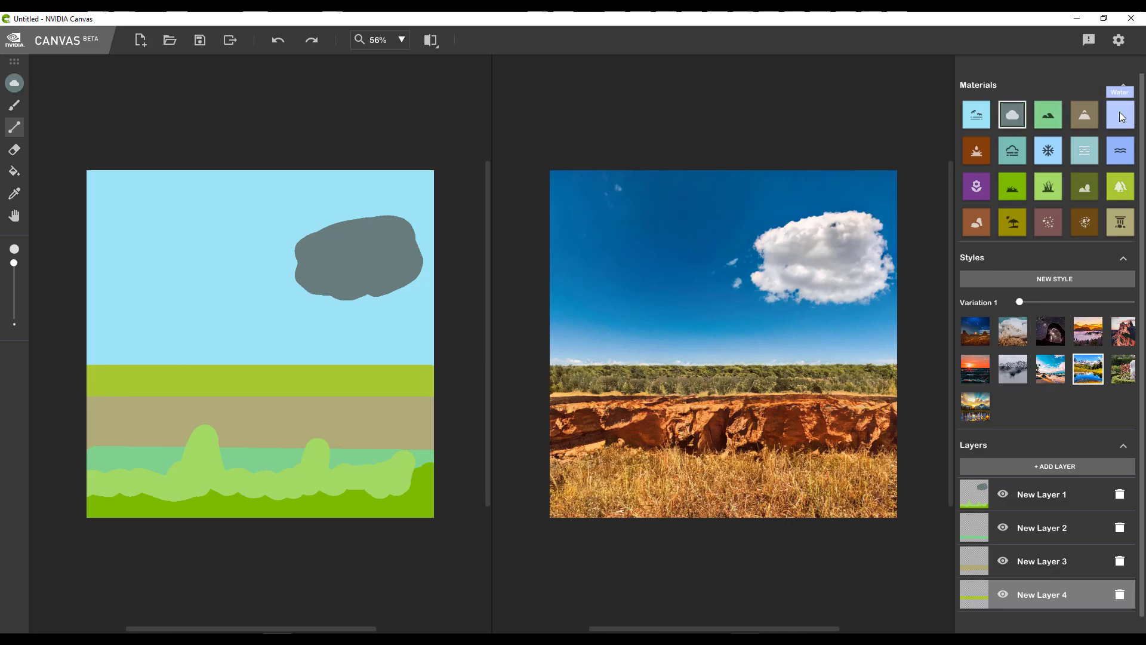
- Paint a water strip, two grey clouds and a mountain band, then rotate the sky dome to Y -177.0
{"action": "left_click_drag", "start_coordinate": [429, 497], "coordinate": [261, 503]}
{"action": "left_click_drag", "start_coordinate": [138, 250], "coordinate": [173, 244]}
{"action": "left_click_drag", "start_coordinate": [208, 298], "coordinate": [245, 302]}
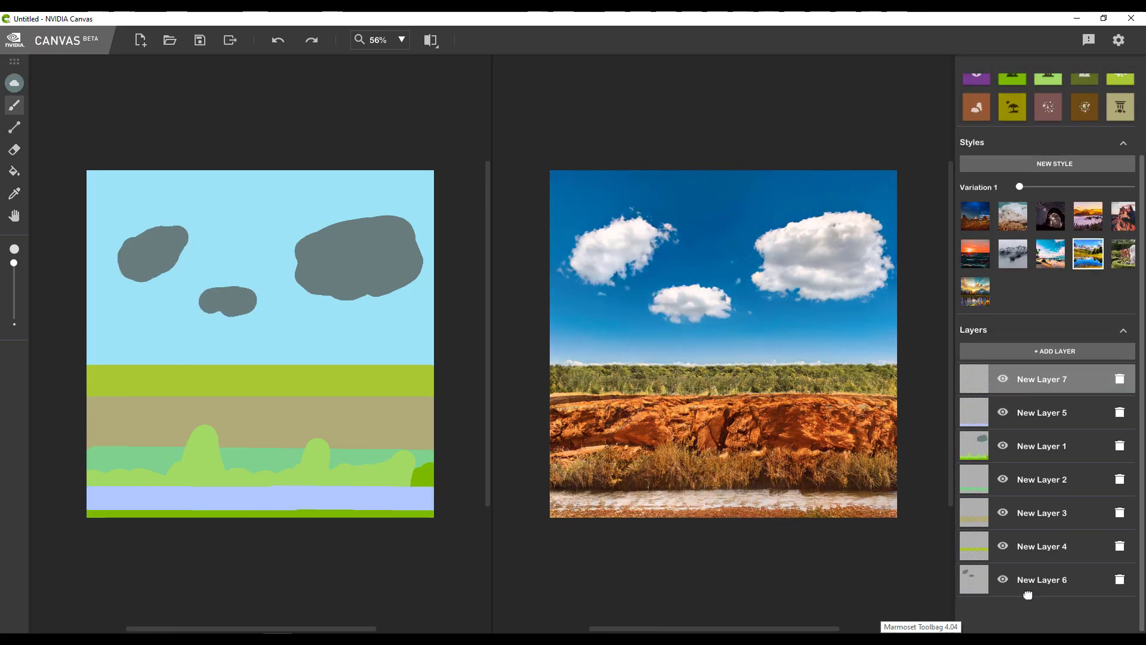
{"action": "left_click_drag", "start_coordinate": [88, 361], "coordinate": [435, 346]}
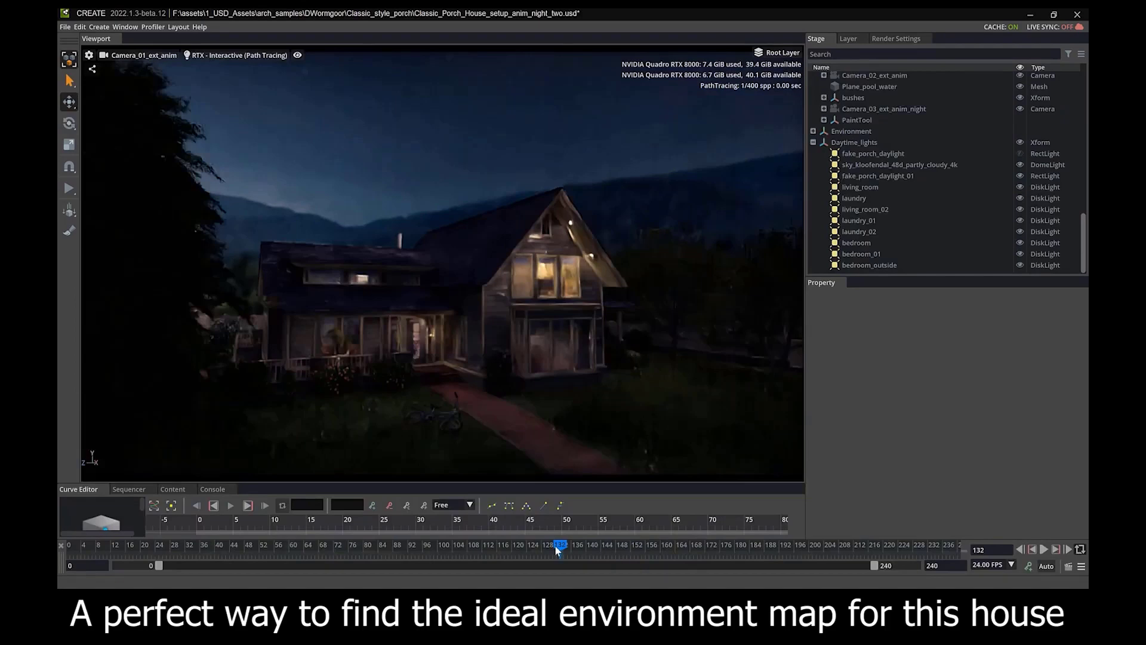
{"action": "left_click", "coordinate": [900, 164]}
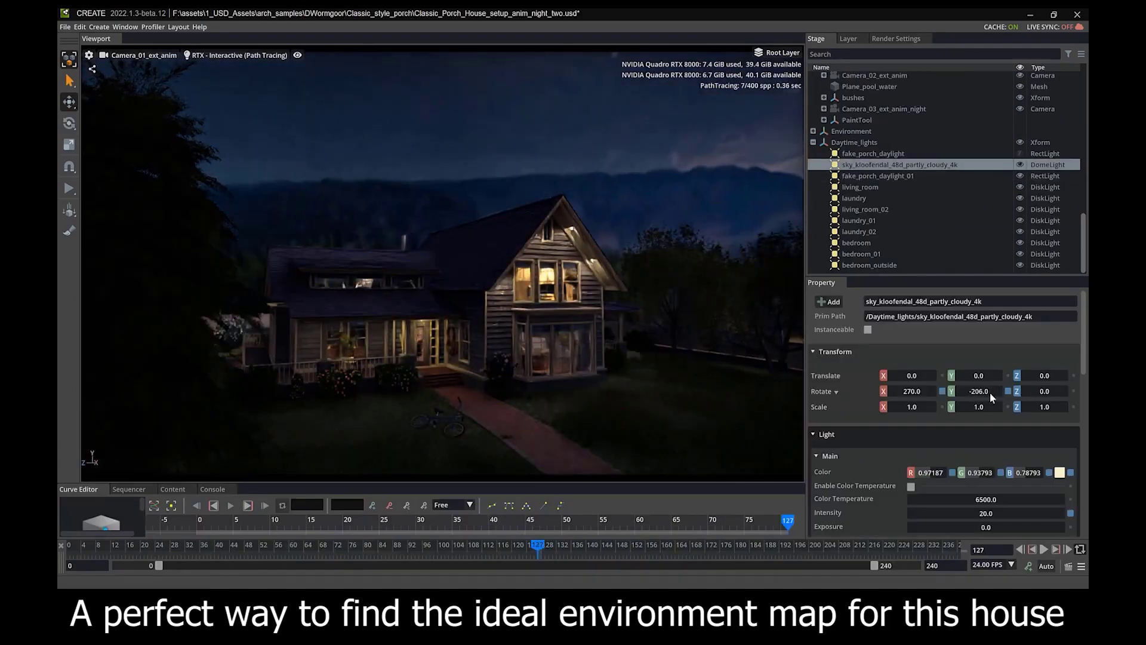
{"action": "mouse_move", "coordinate": [989, 393]}
{"action": "left_mouse_down"}
{"action": "mouse_move", "coordinate": [998, 388]}
{"action": "mouse_move", "coordinate": [977, 399]}
{"action": "left_mouse_up"}
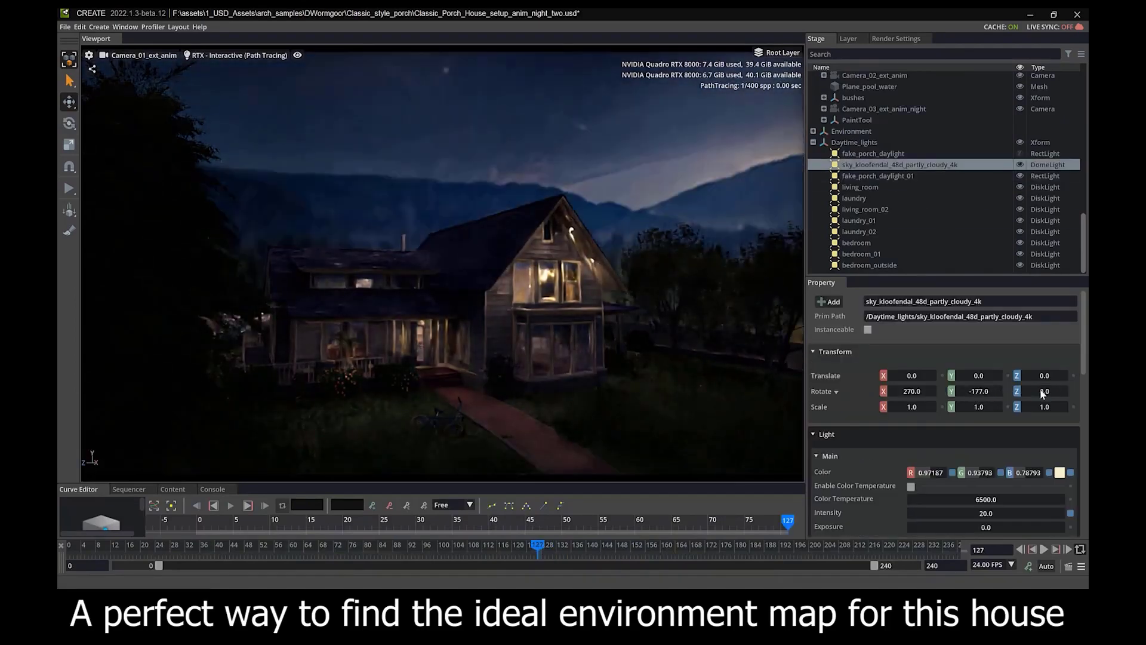